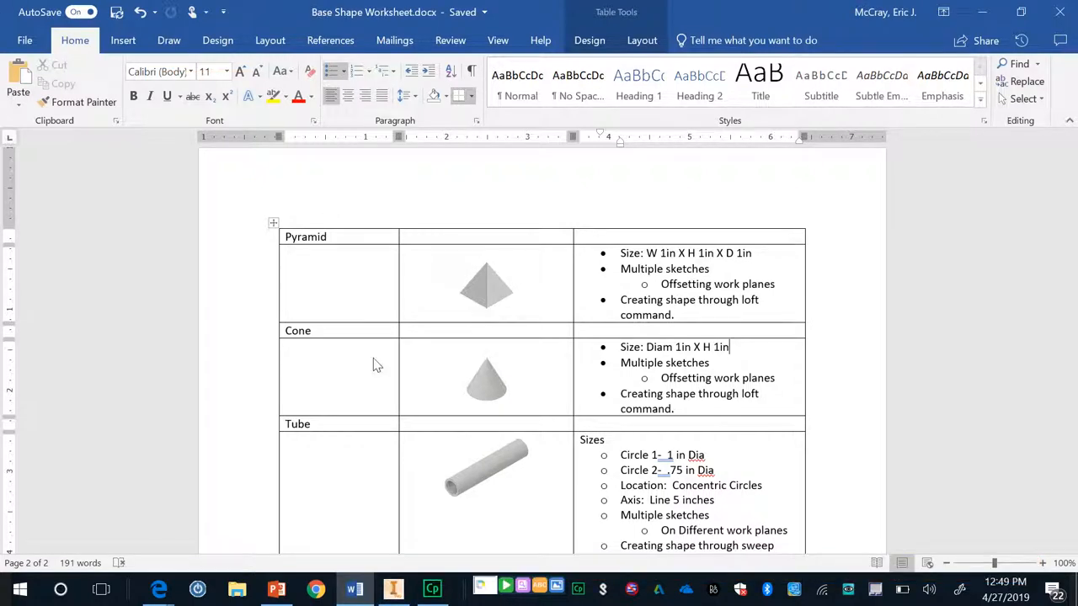
# Switch to Autodesk Inventor and create a new part file
pyautogui.click(394, 594)
pyautogui.moveTo(431, 592)
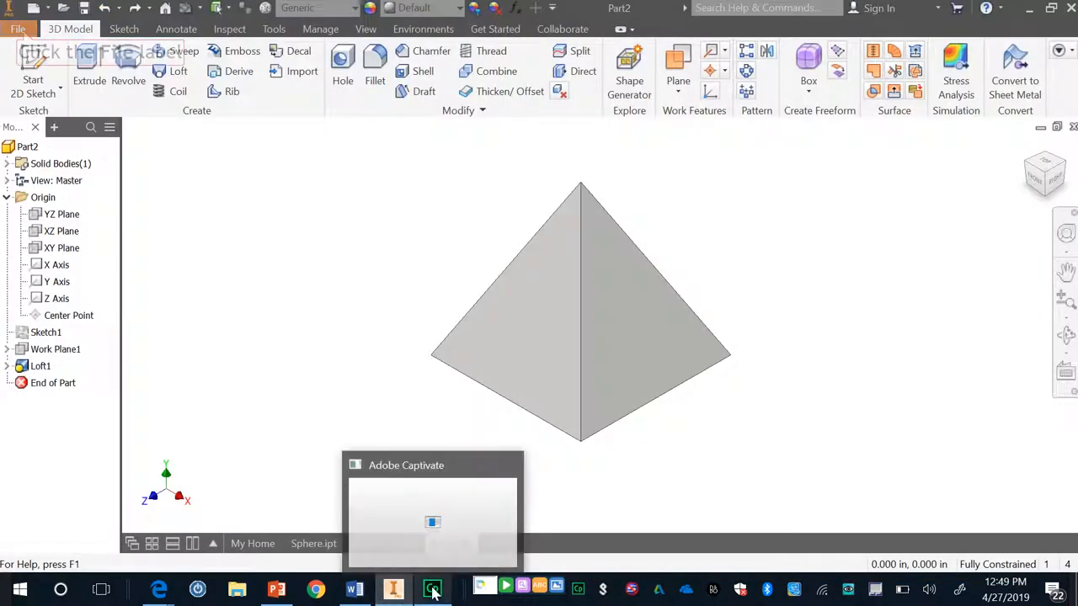
pyautogui.click(22, 34)
pyautogui.moveTo(32, 99)
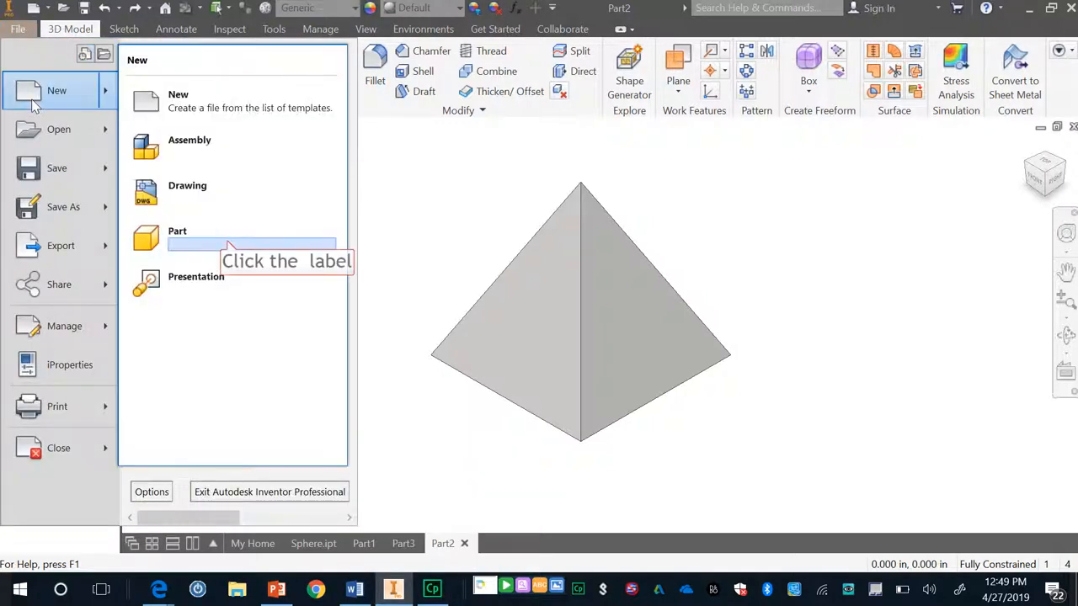
pyautogui.click(227, 246)
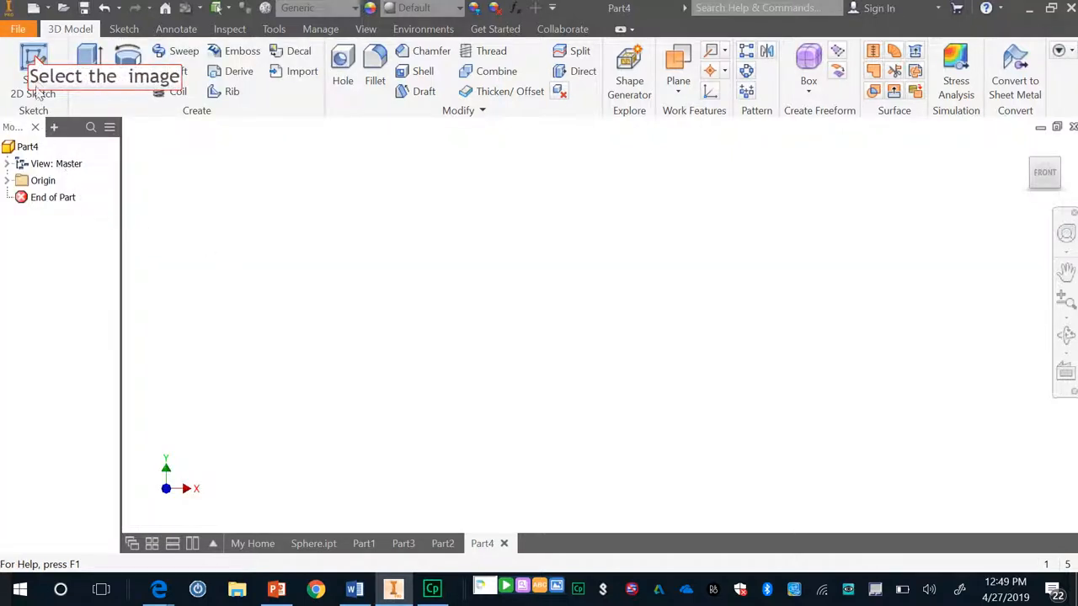
# Sketch a circle about 0.66 in in diameter on the XZ plane, with its center away from the origin
pyautogui.click(35, 60)
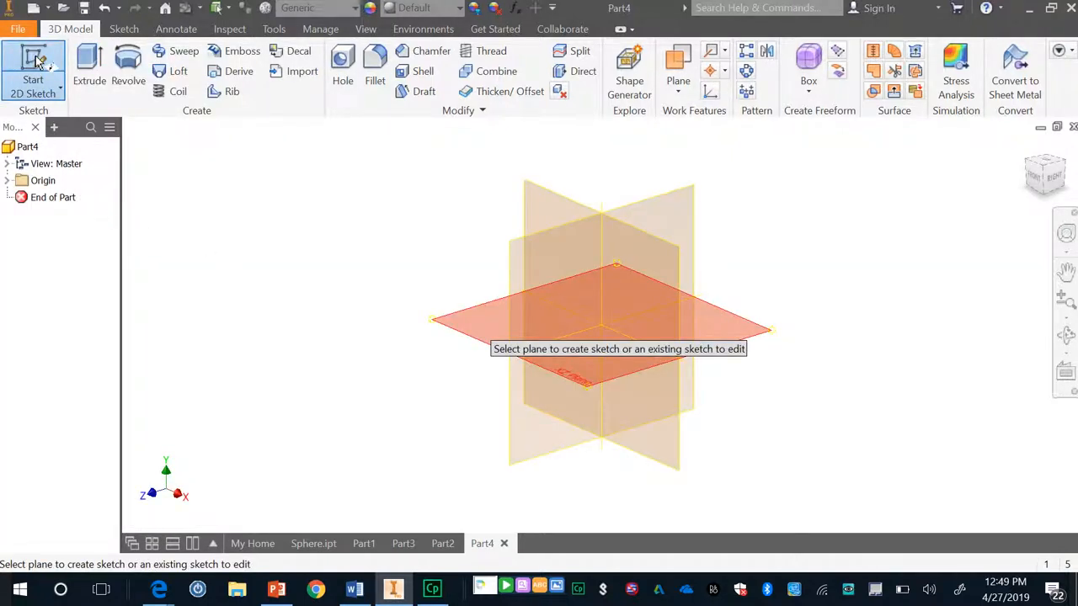
pyautogui.click(474, 328)
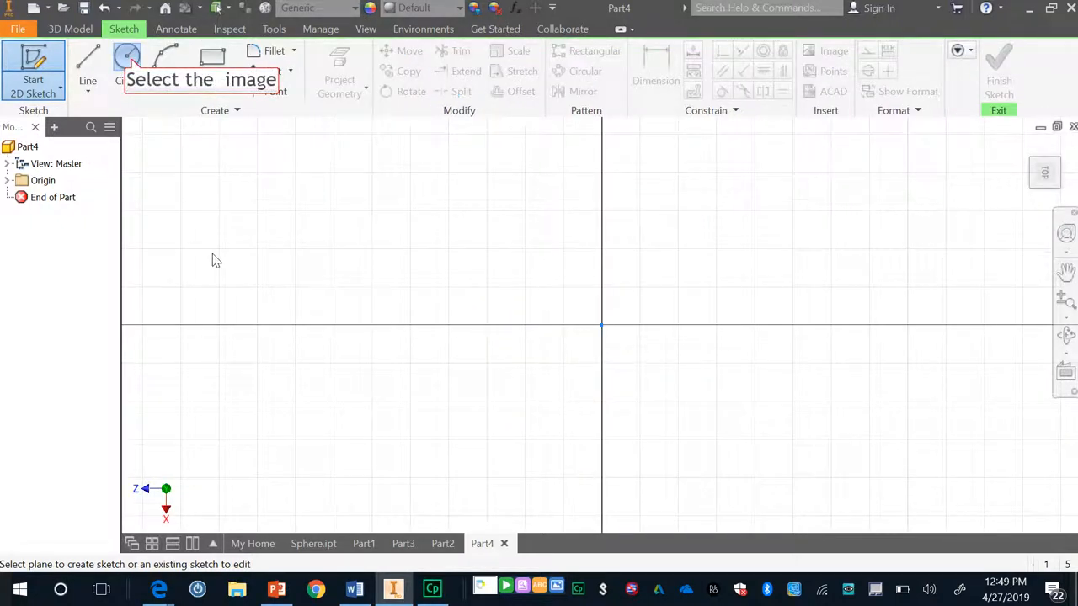
pyautogui.click(127, 59)
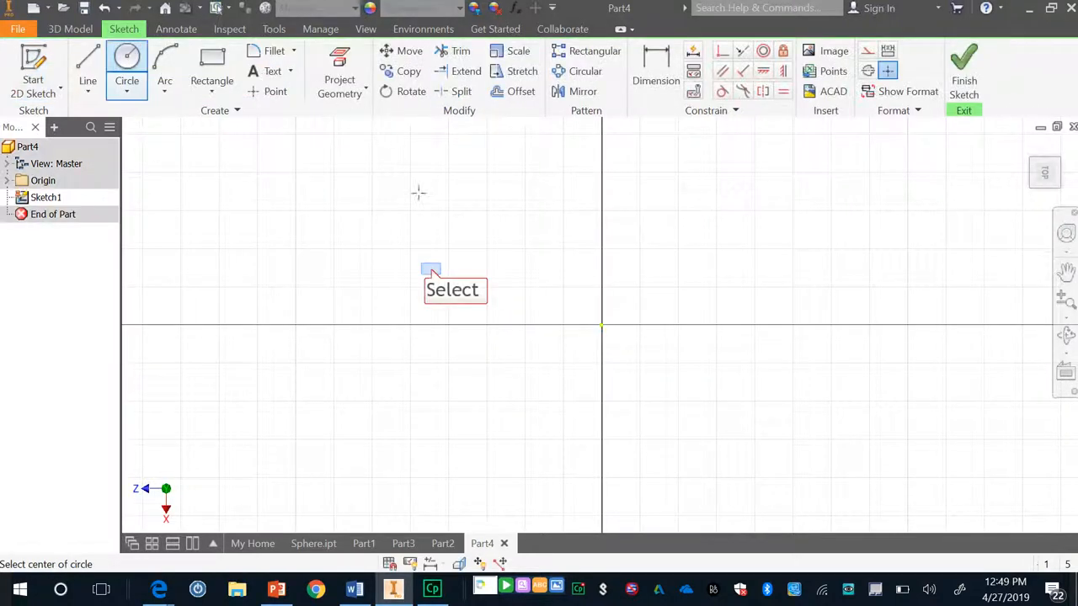
pyautogui.click(429, 267)
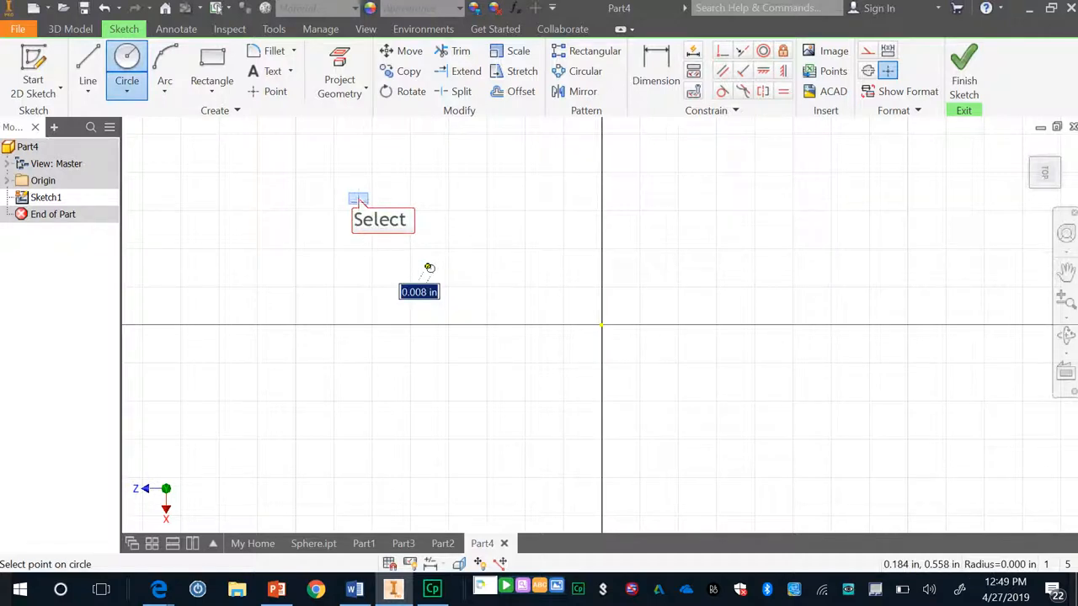
pyautogui.click(358, 197)
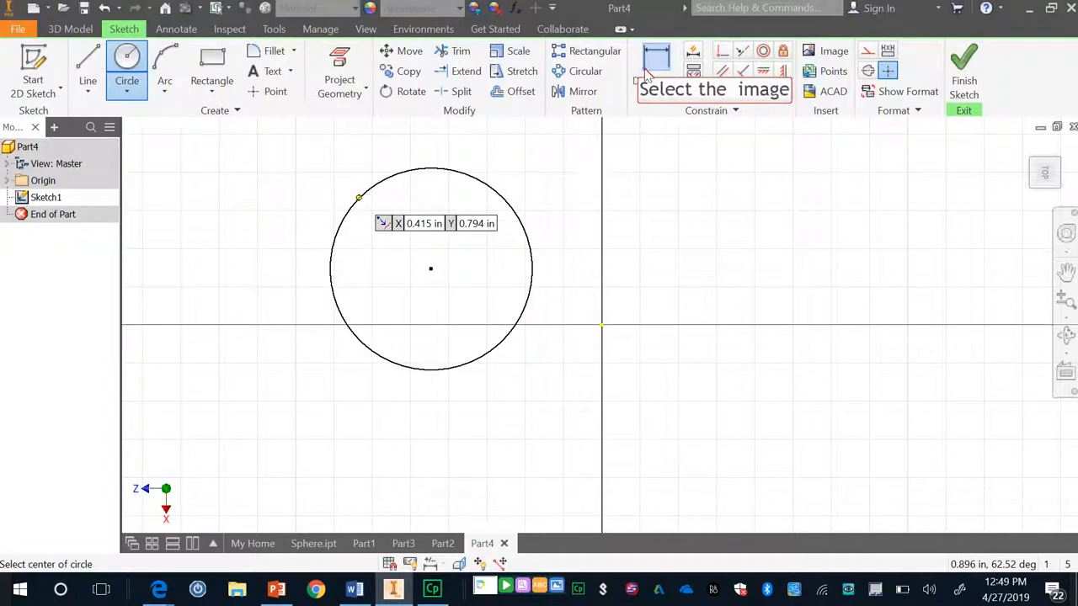
# Dimension the circle's diameter and set it to 1 in
pyautogui.click(646, 74)
pyautogui.click(508, 208)
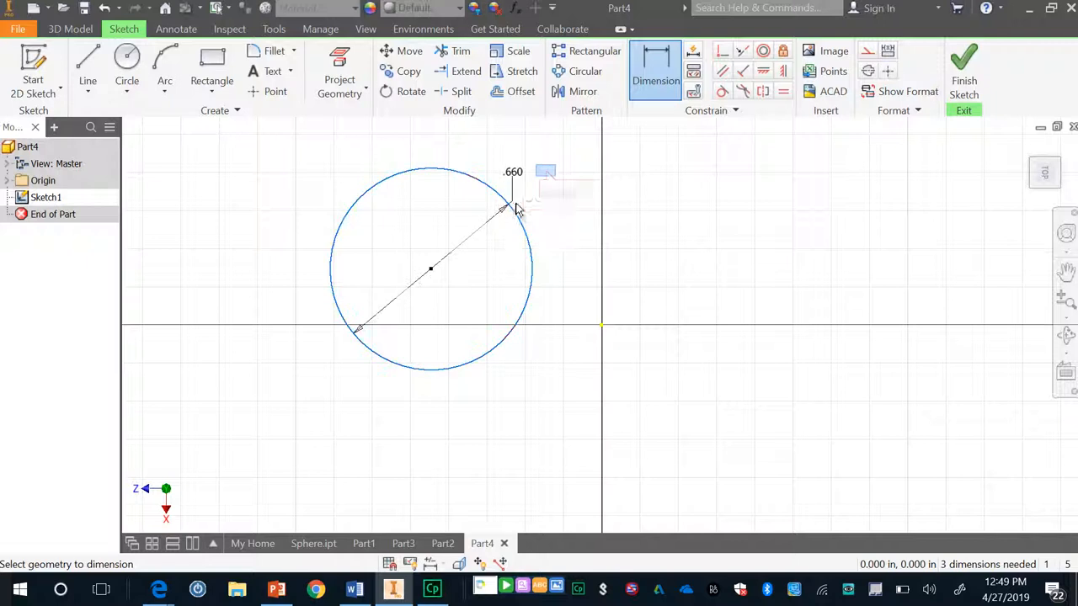
pyautogui.click(545, 177)
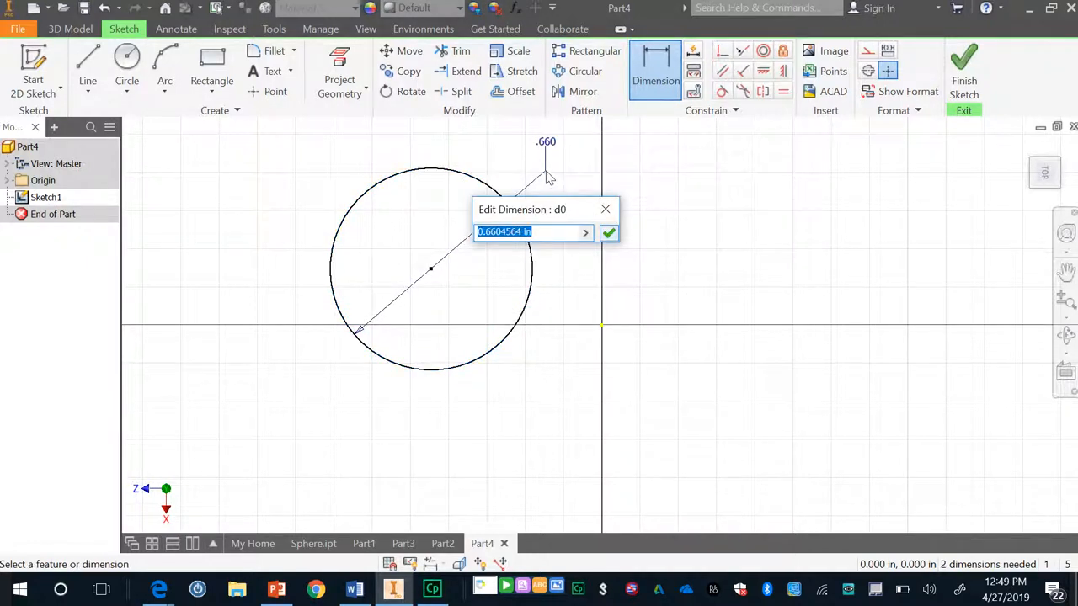
pyautogui.write('1')
pyautogui.click(609, 235)
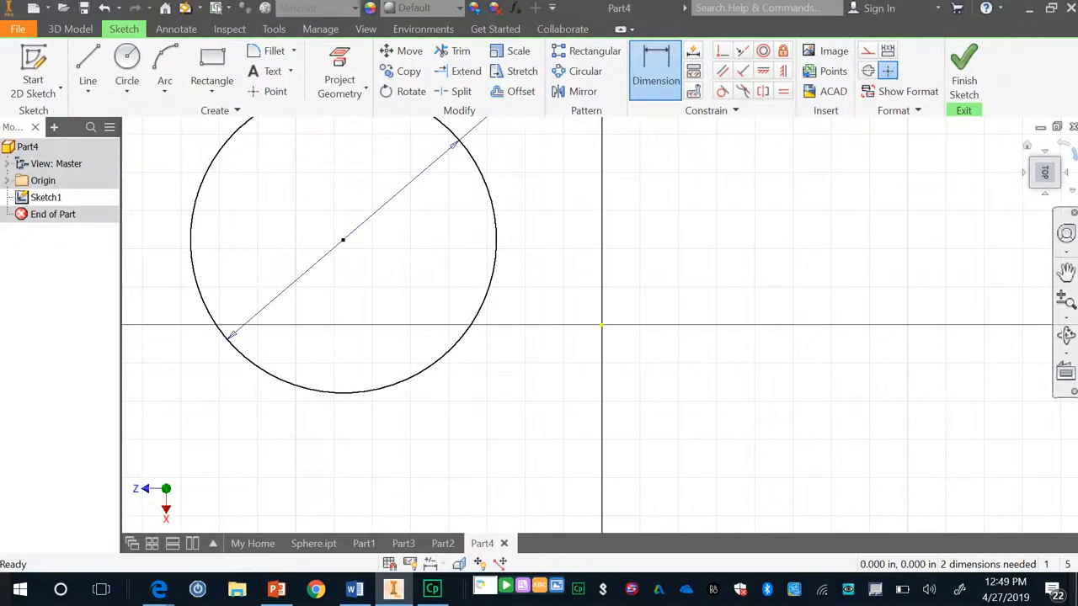
# Dimension the circle's center vertically and horizontally from the origin, accepting the drawn distances, and finish the sketch
pyautogui.click(1042, 177)
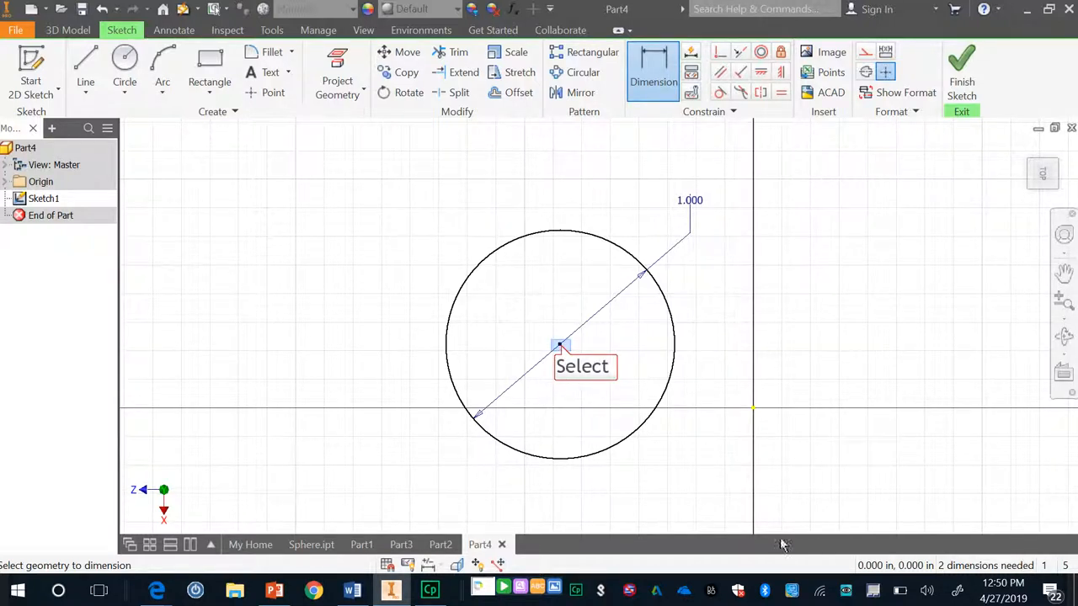
pyautogui.click(560, 344)
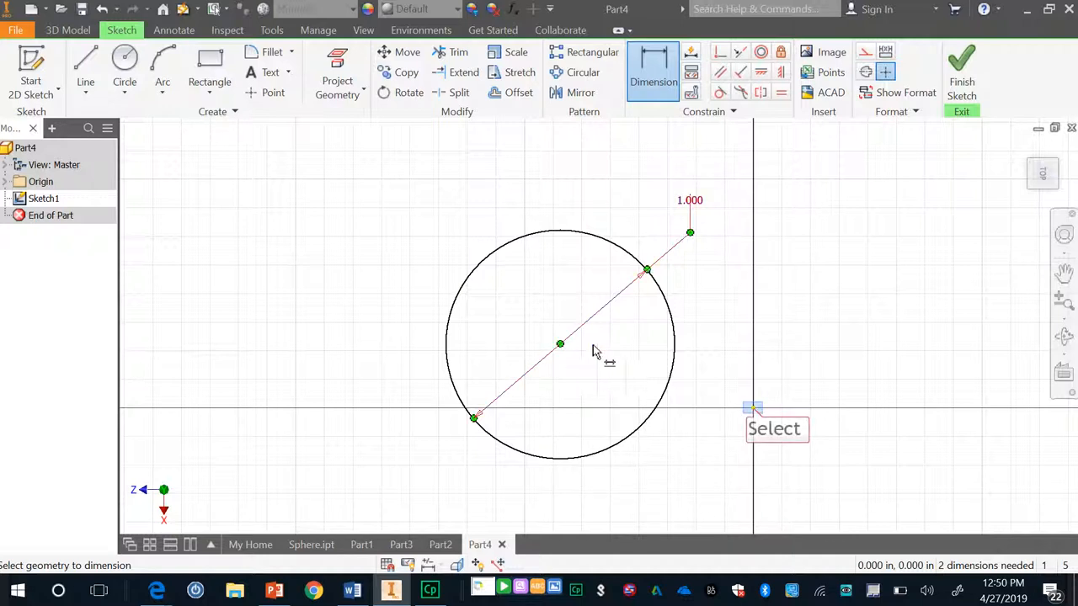
pyautogui.click(753, 410)
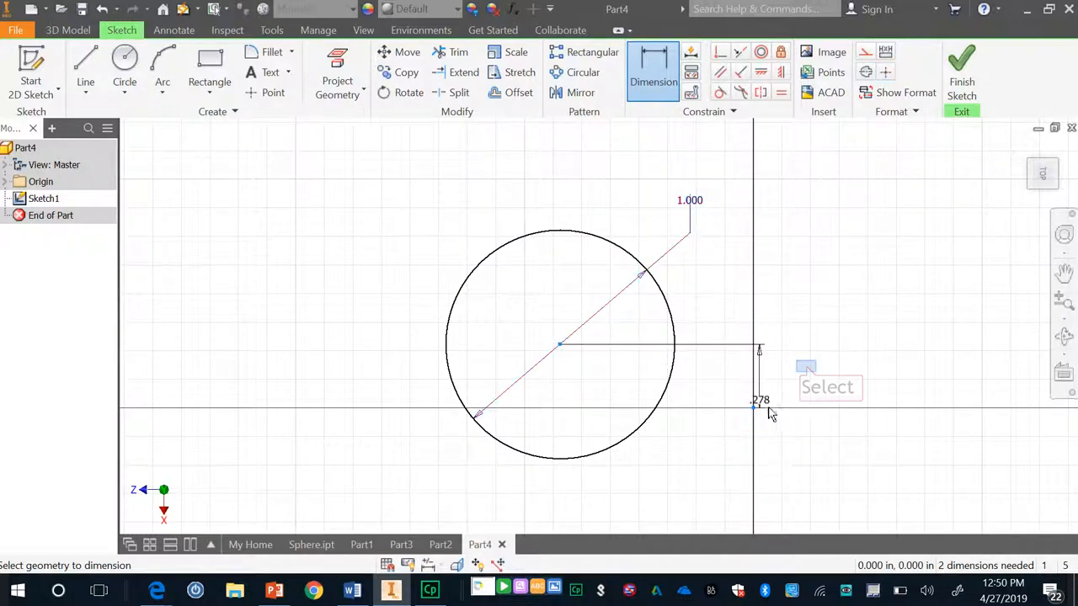
pyautogui.click(806, 369)
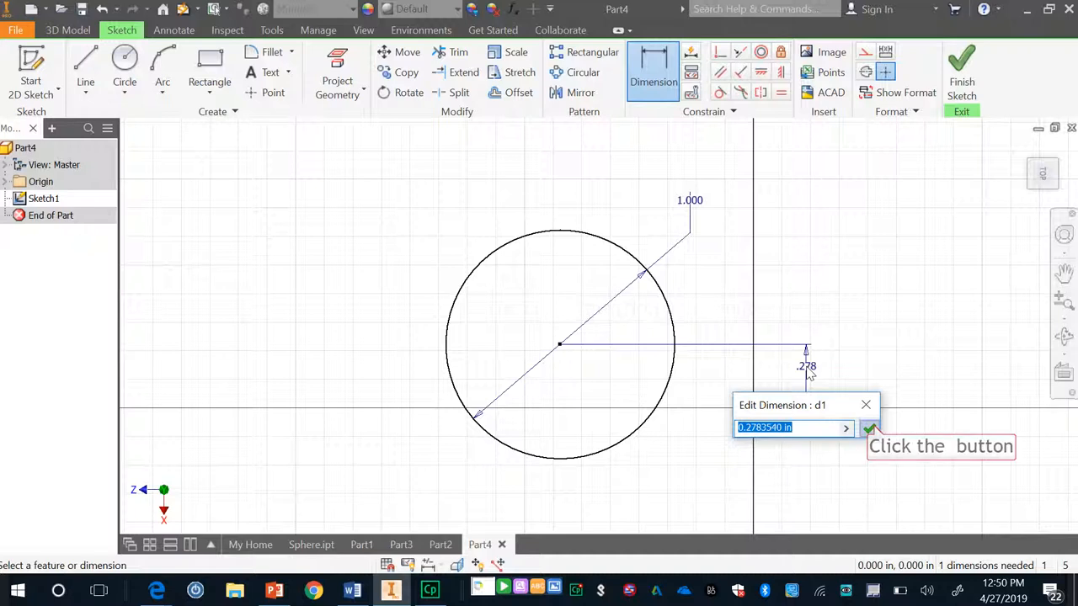
pyautogui.click(870, 428)
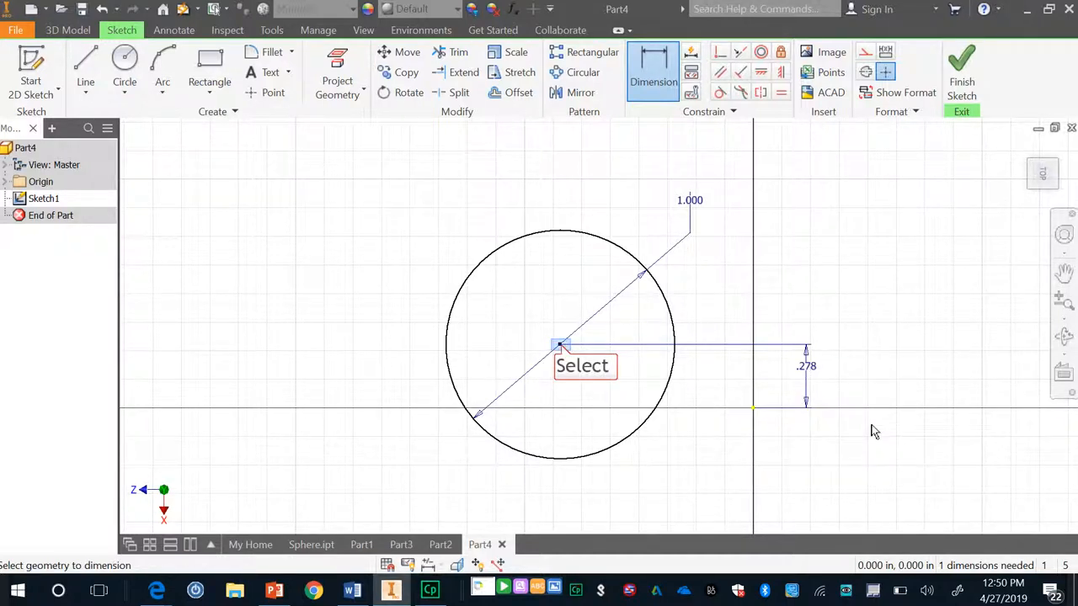
pyautogui.click(562, 346)
pyautogui.click(753, 409)
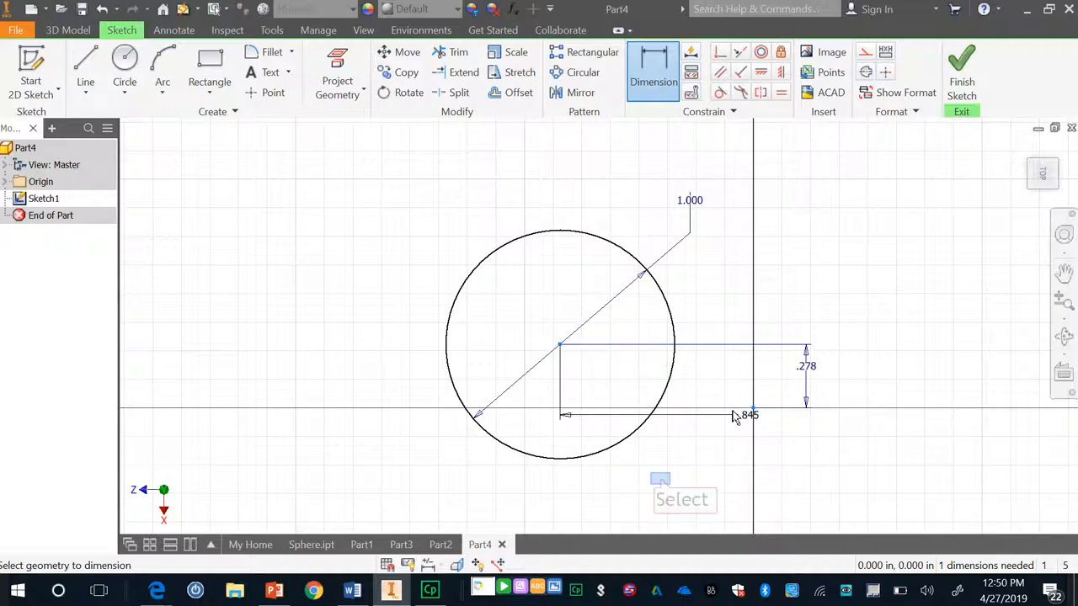
pyautogui.click(662, 481)
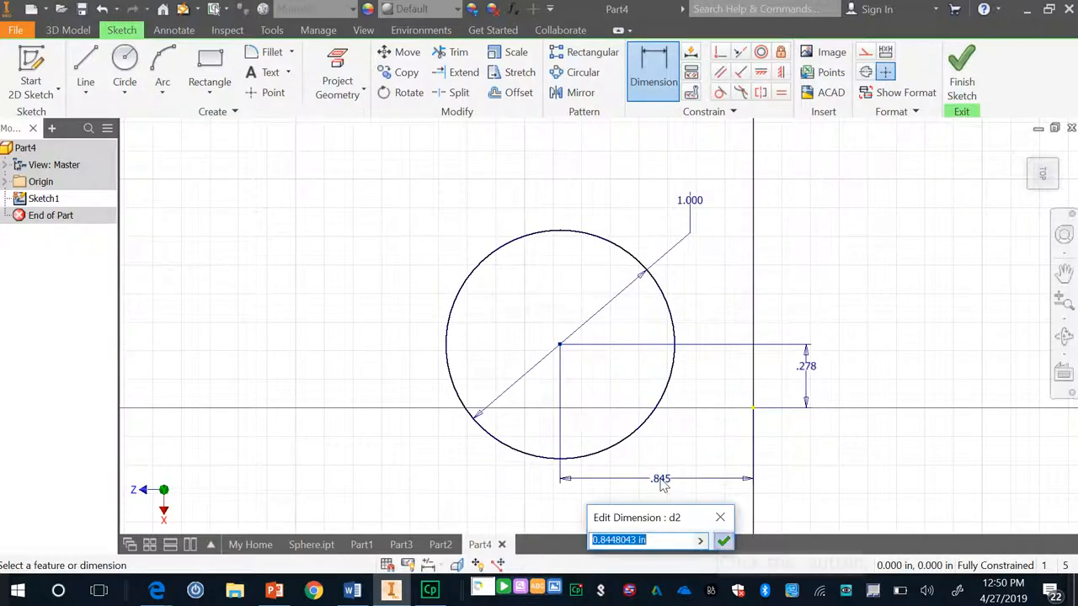
pyautogui.click(723, 541)
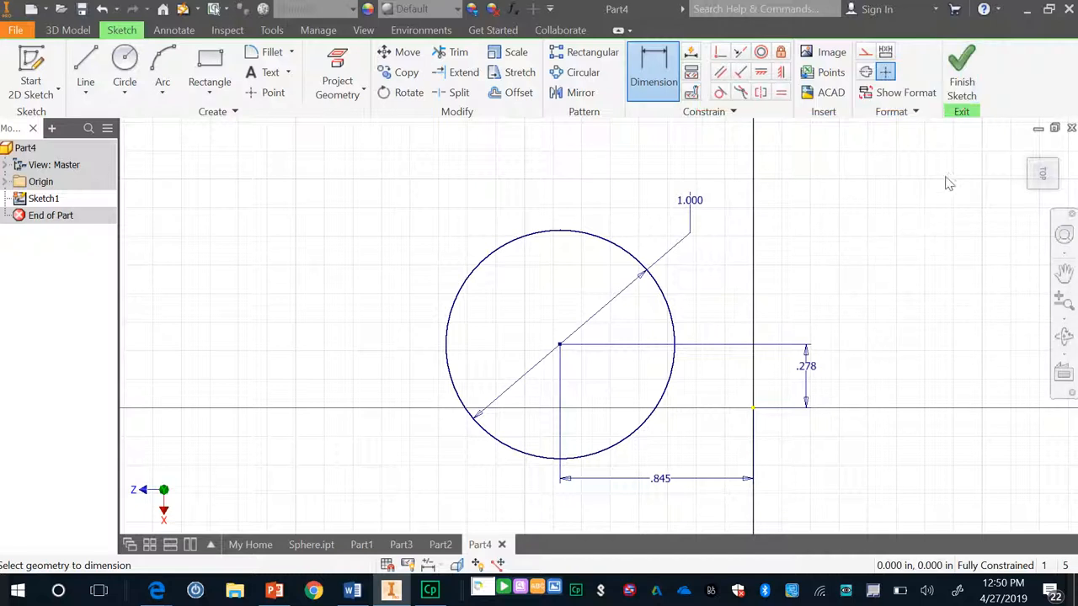
pyautogui.click(960, 81)
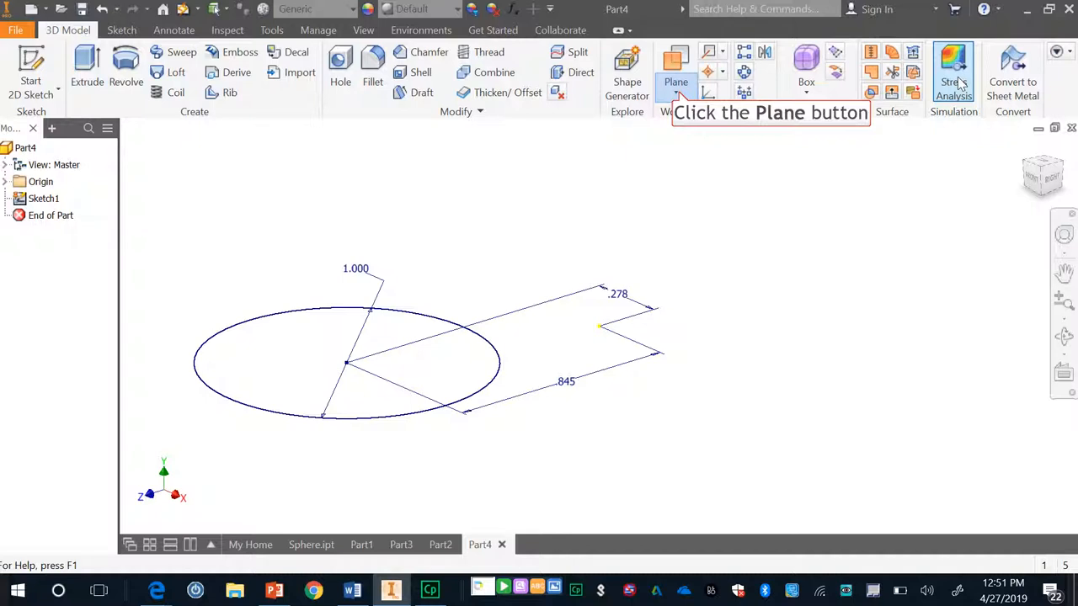
# Create a work plane offset 1 in from the XZ plane
pyautogui.click(679, 95)
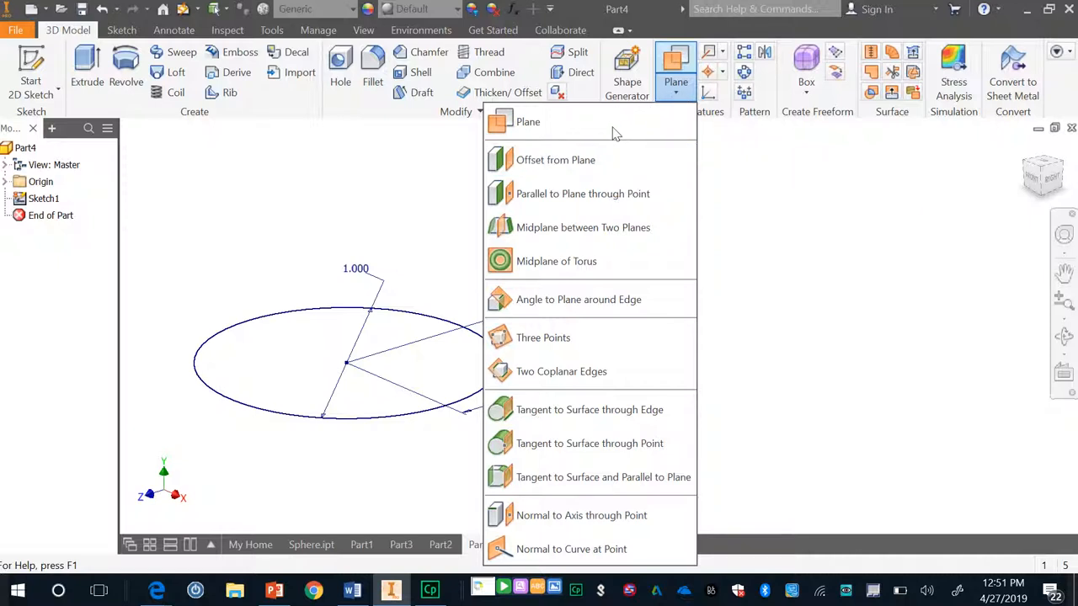
pyautogui.click(608, 162)
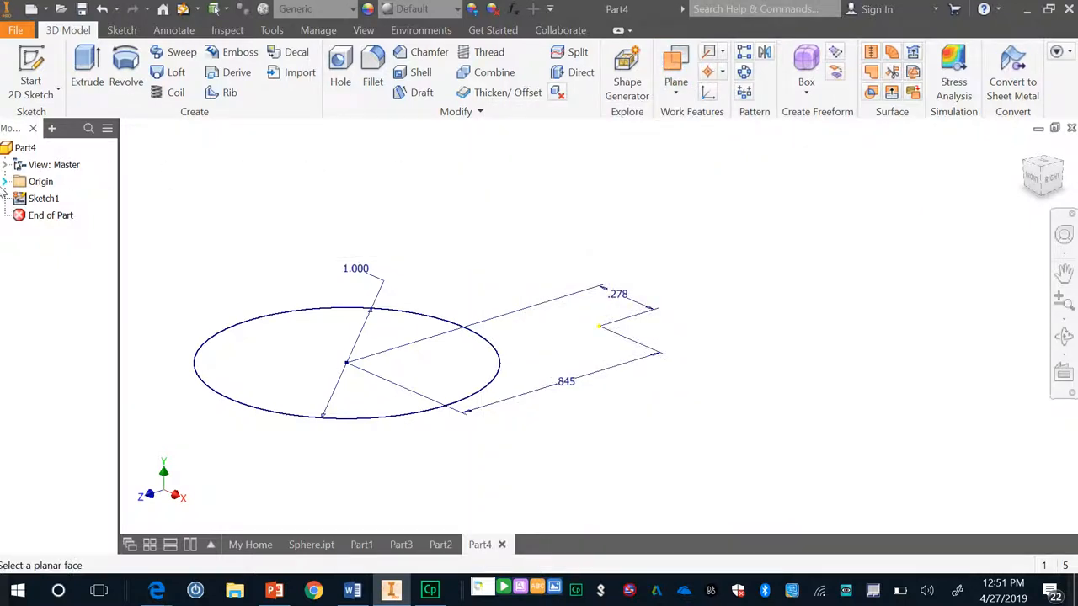
pyautogui.click(8, 182)
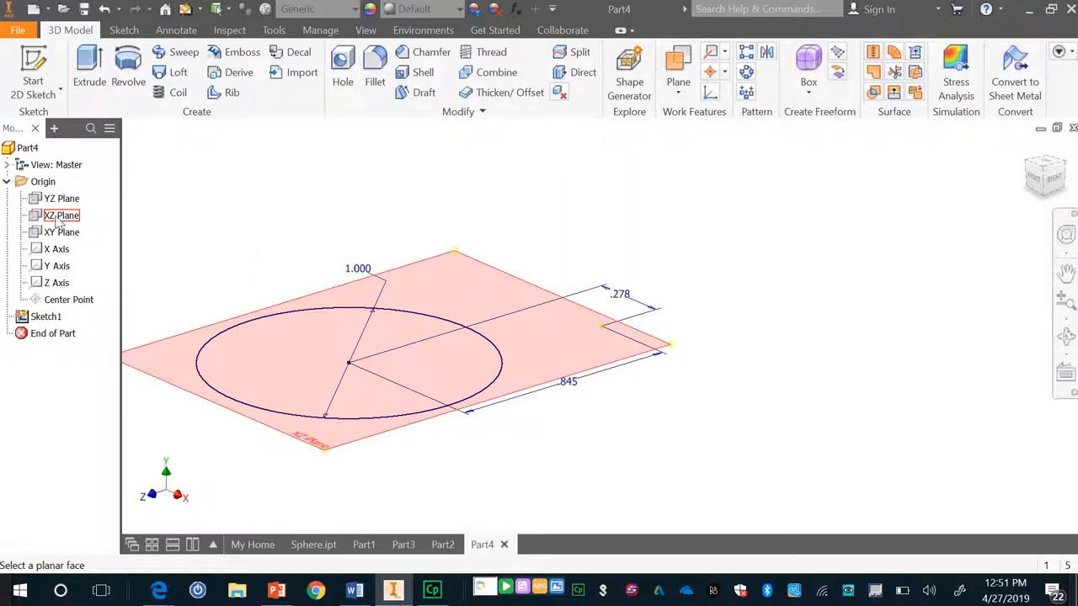
pyautogui.click(61, 217)
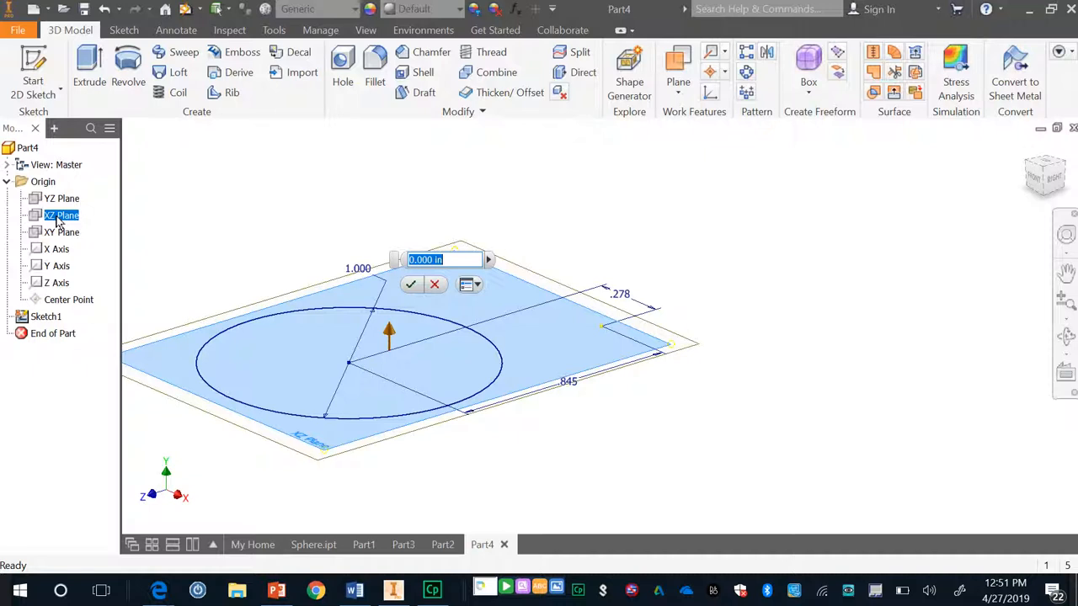
pyautogui.write('1')
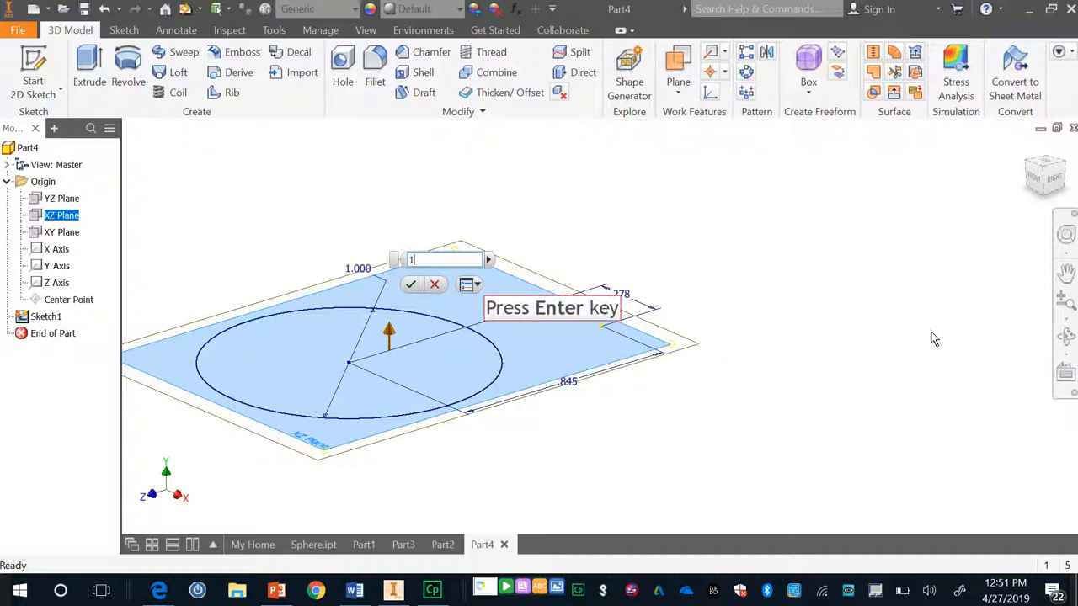
pyautogui.press('Return')
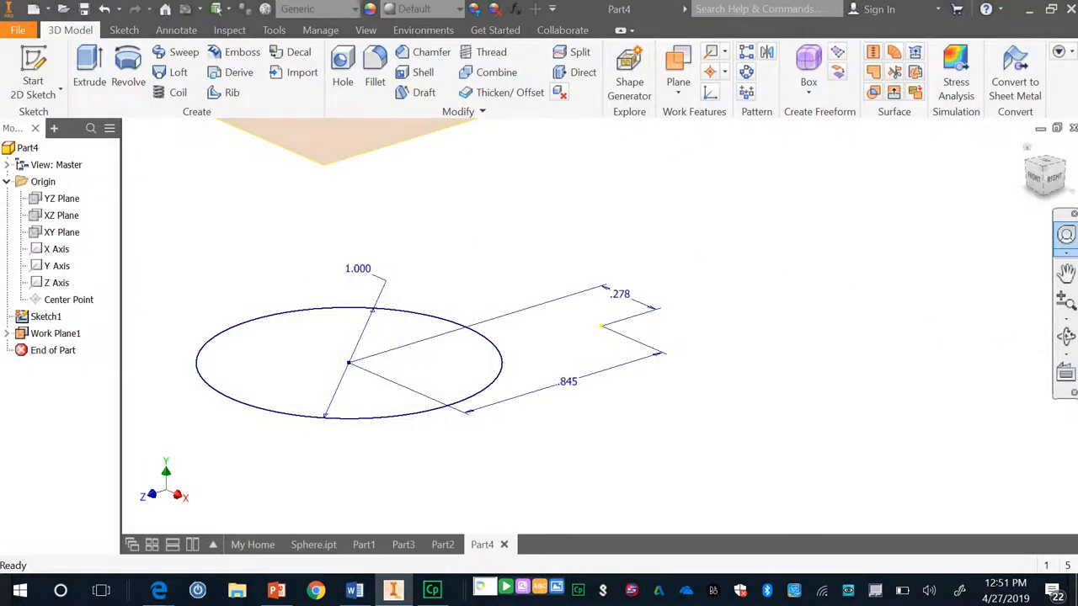
# Start a sketch on the offset work plane and place a point outside the circle at about X 0.48 in, Y 0.23 in
pyautogui.click(1048, 174)
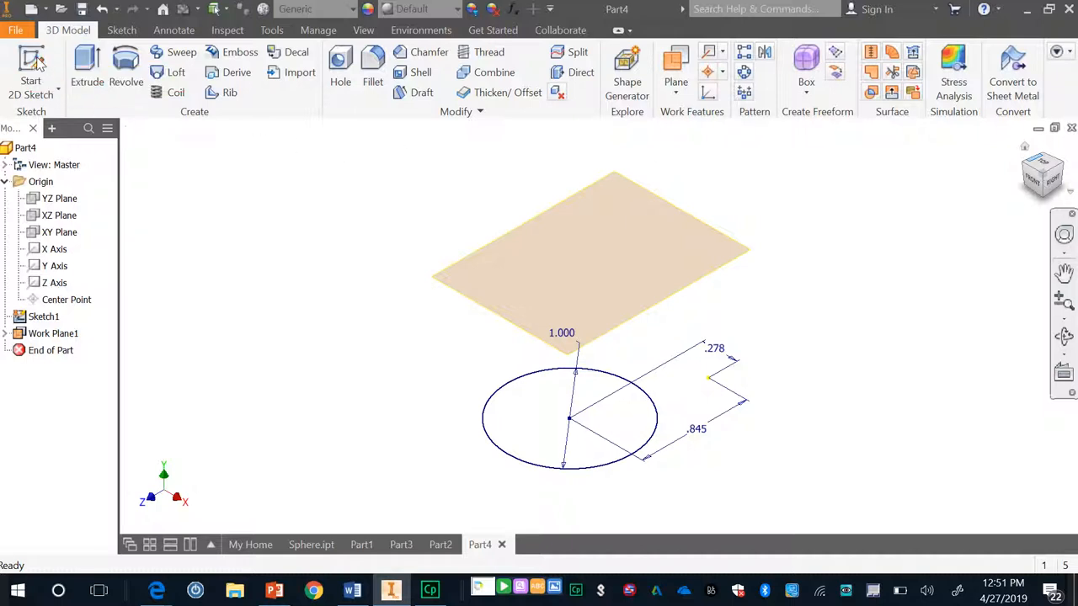
pyautogui.click(38, 66)
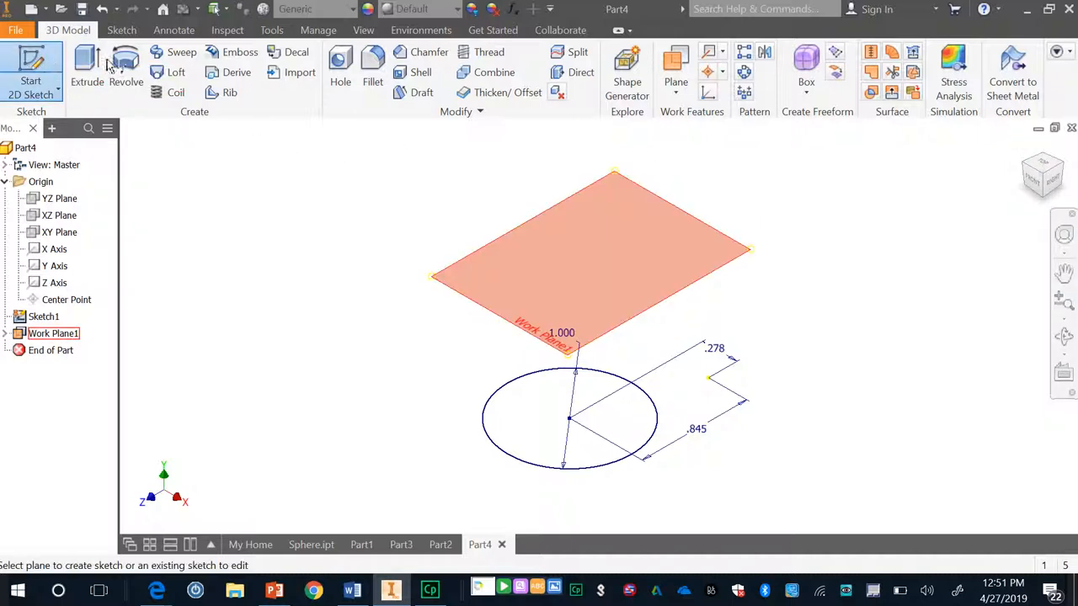
pyautogui.click(446, 290)
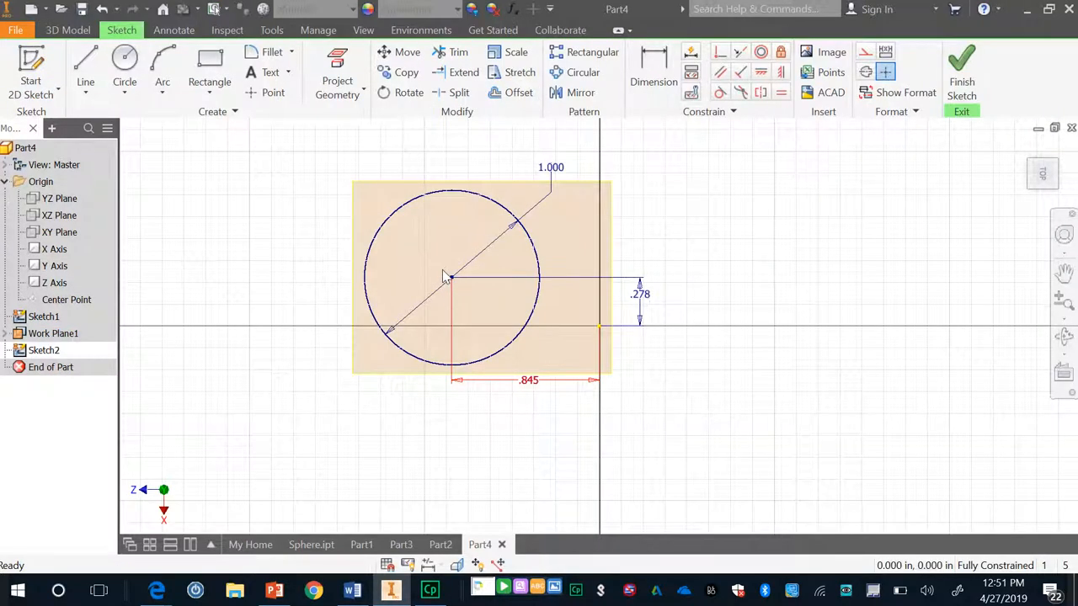
pyautogui.click(274, 94)
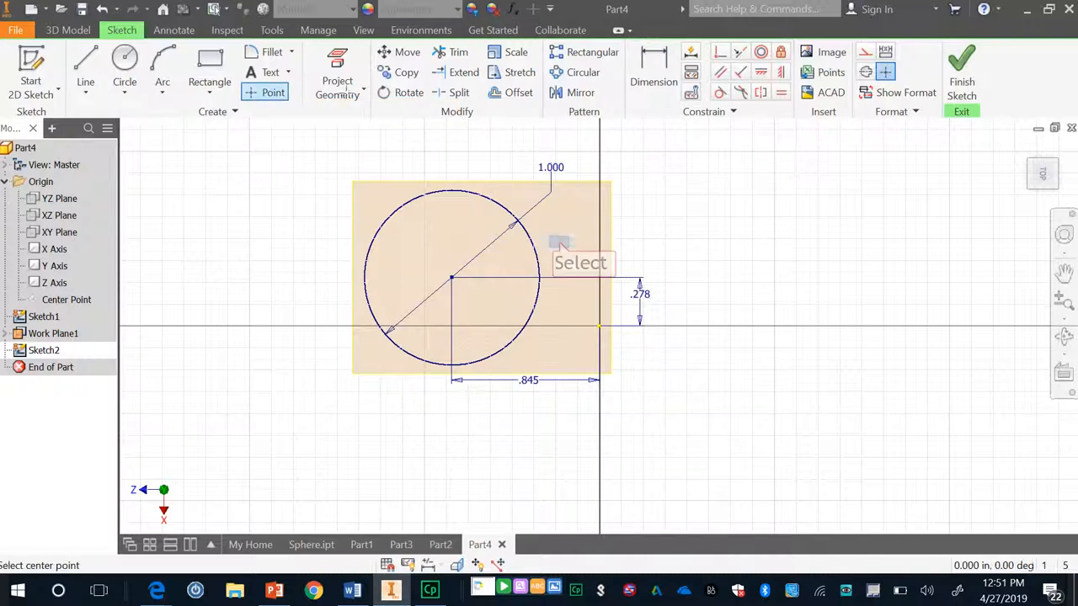
pyautogui.click(559, 241)
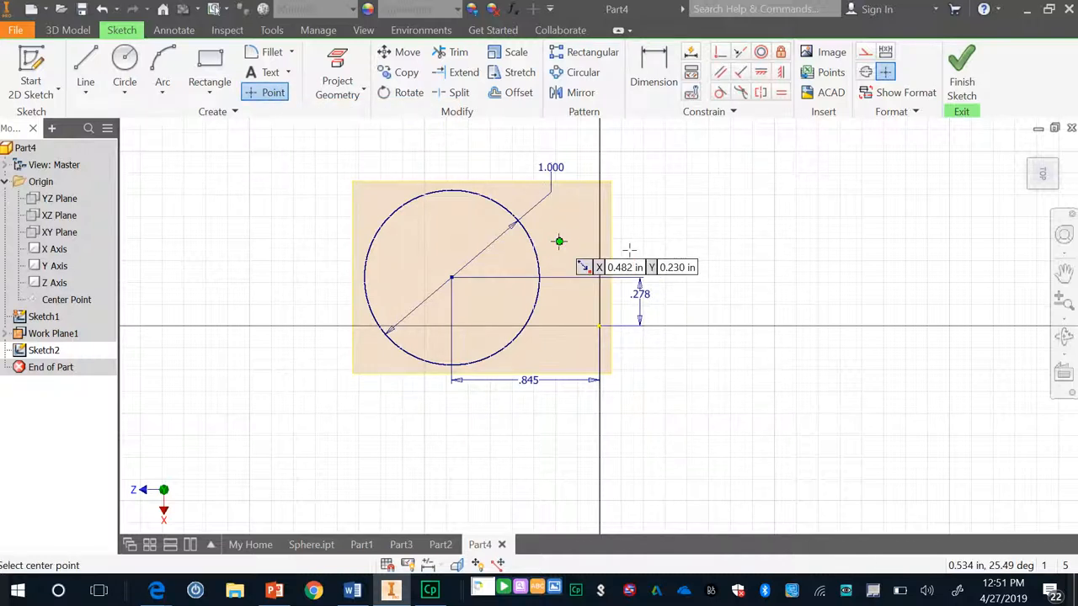
pyautogui.click(455, 274)
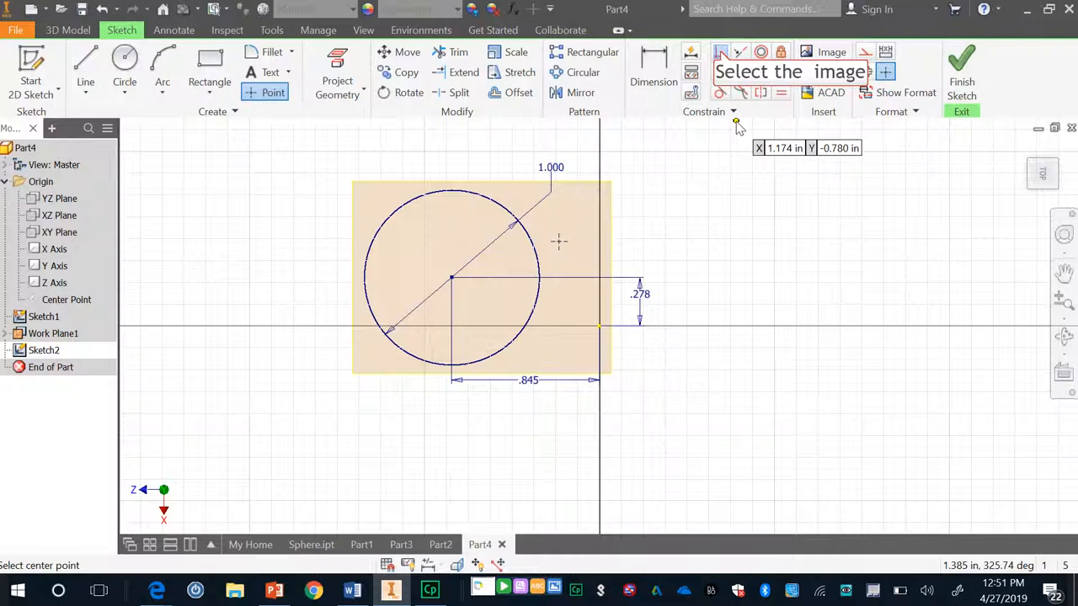
# Project the circle's center into the sketch, make the sketched point coincident with it, and finish the sketch
pyautogui.click(720, 53)
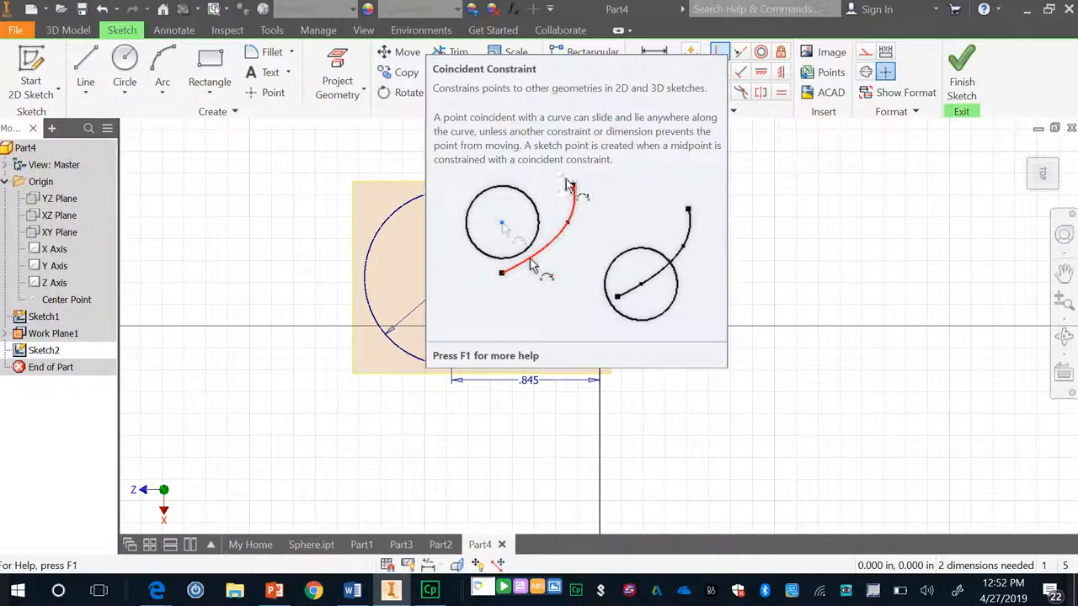
pyautogui.click(560, 242)
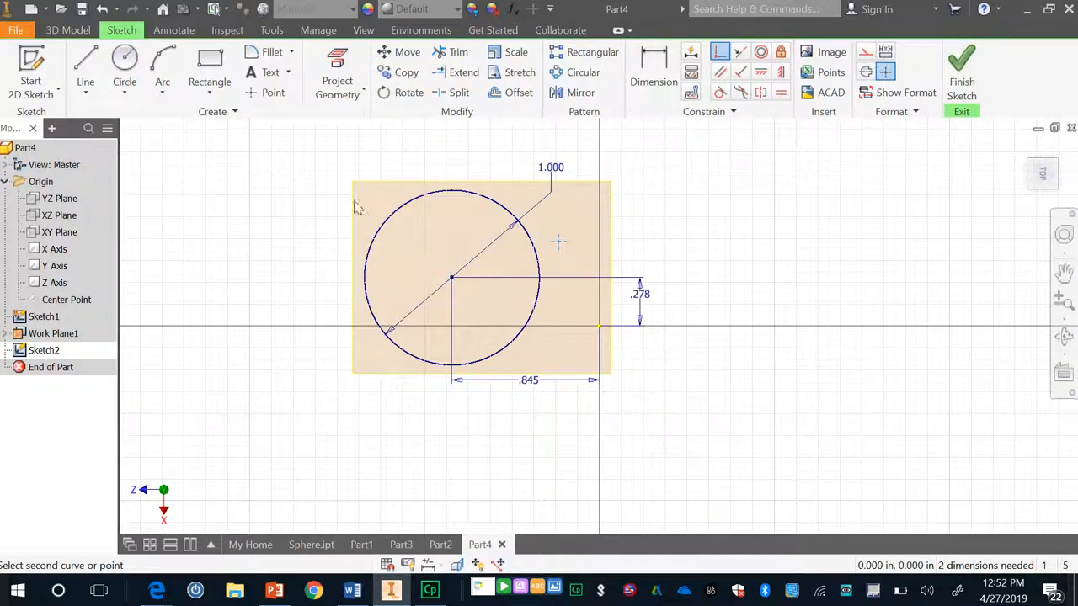
pyautogui.click(337, 60)
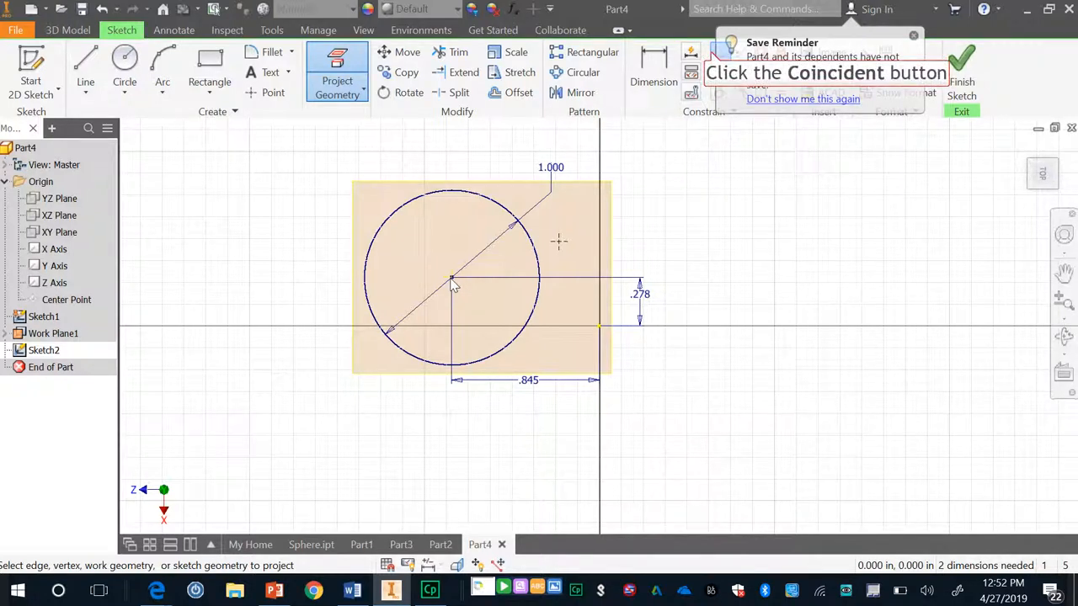
pyautogui.click(716, 55)
pyautogui.click(451, 278)
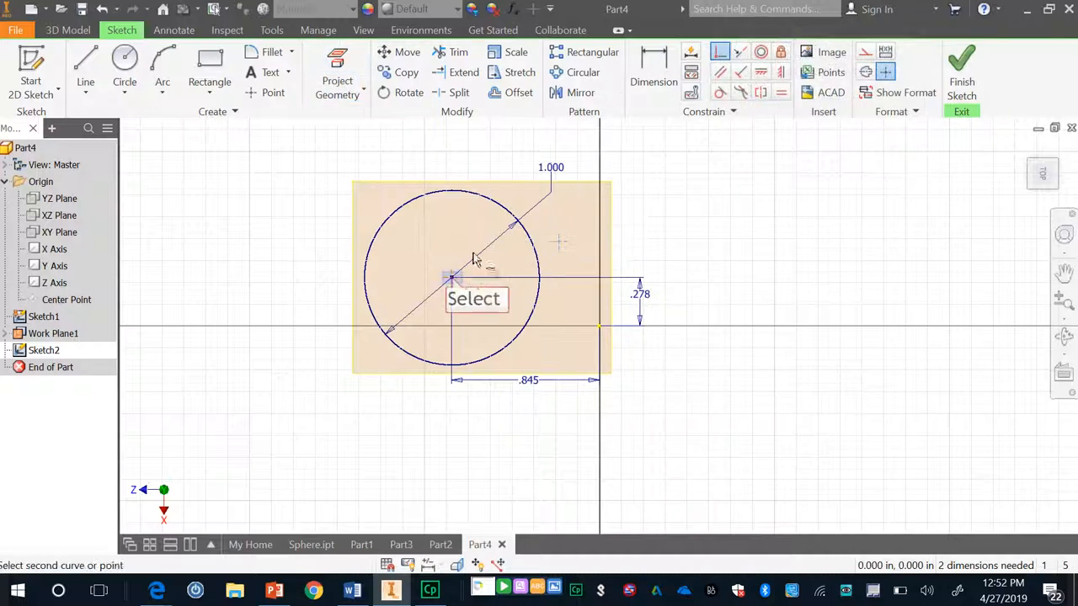
pyautogui.click(451, 279)
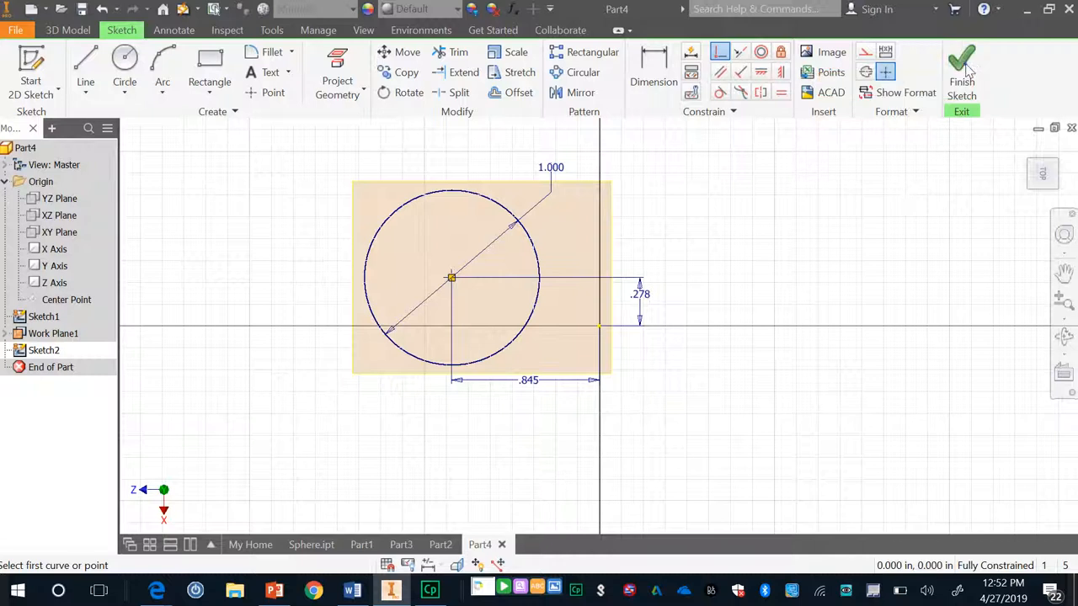
pyautogui.click(964, 80)
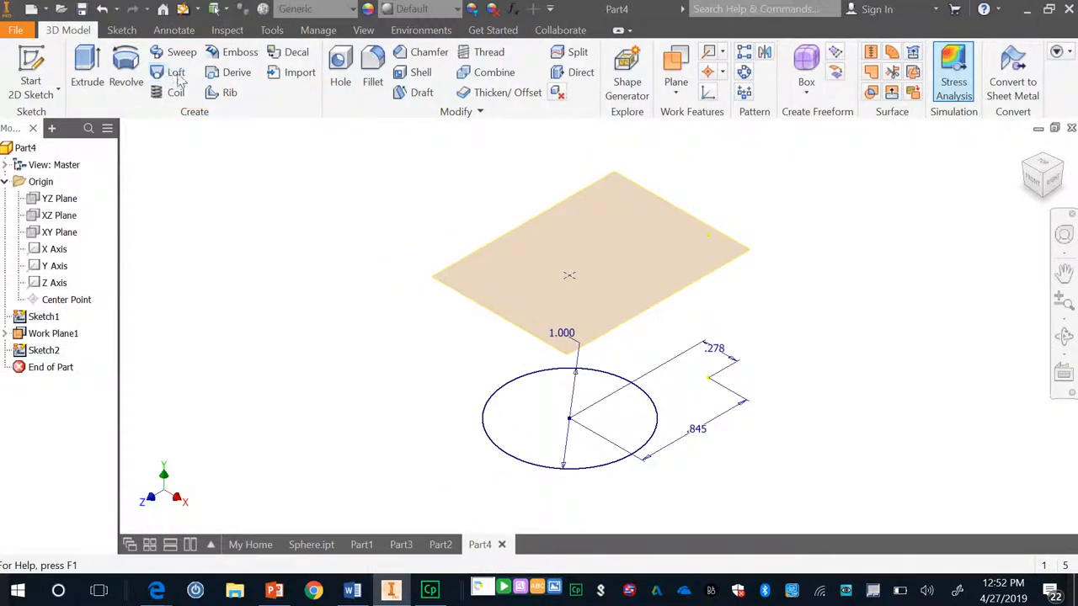
# Loft a solid from the circle to the point on the offset plane, and hide the work plane
pyautogui.click(176, 74)
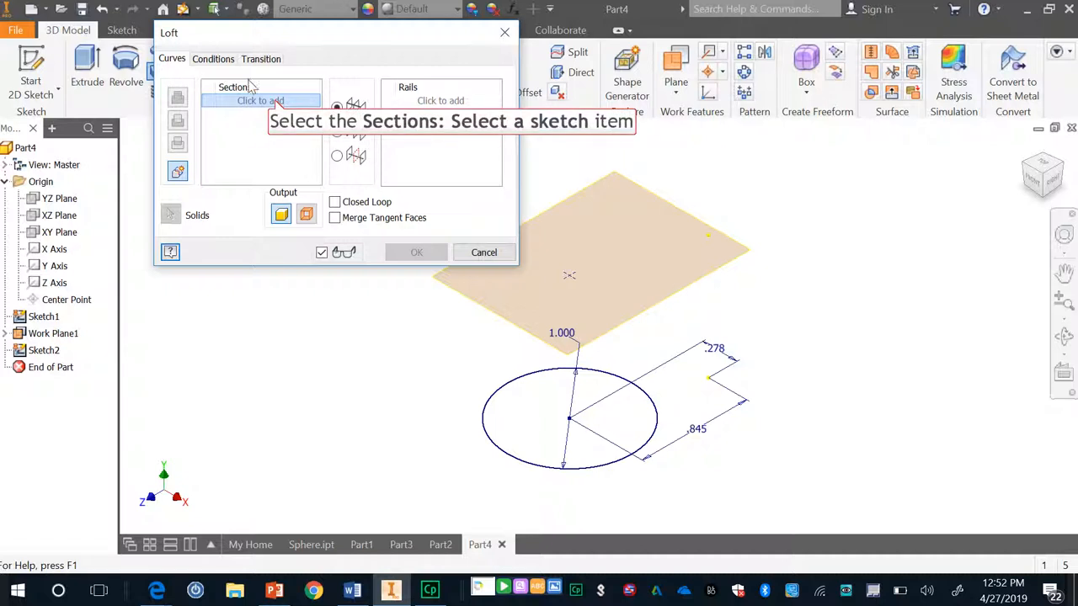
pyautogui.click(274, 100)
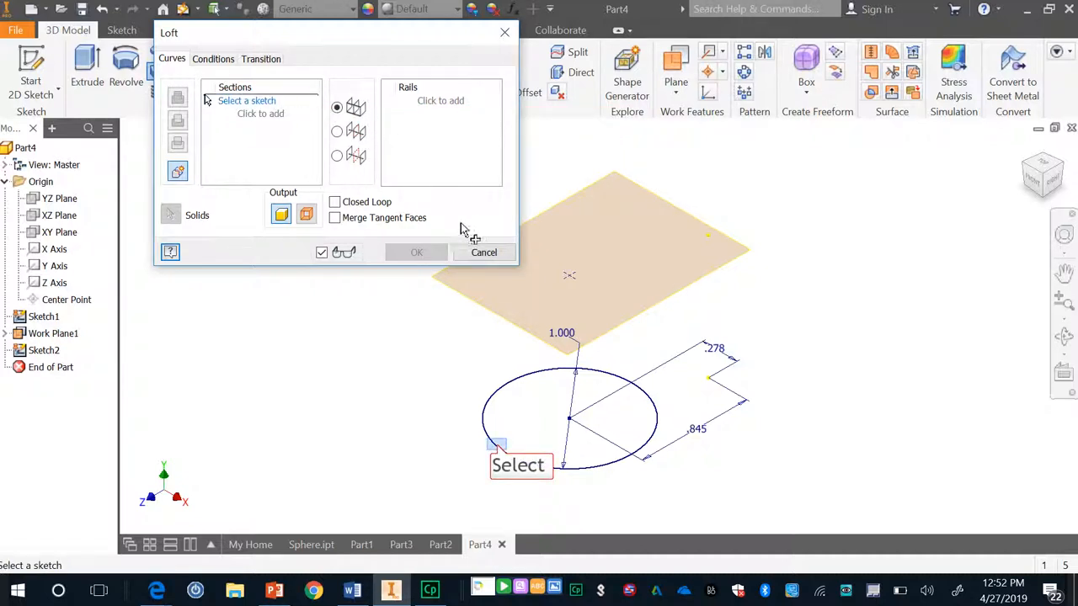
pyautogui.click(497, 449)
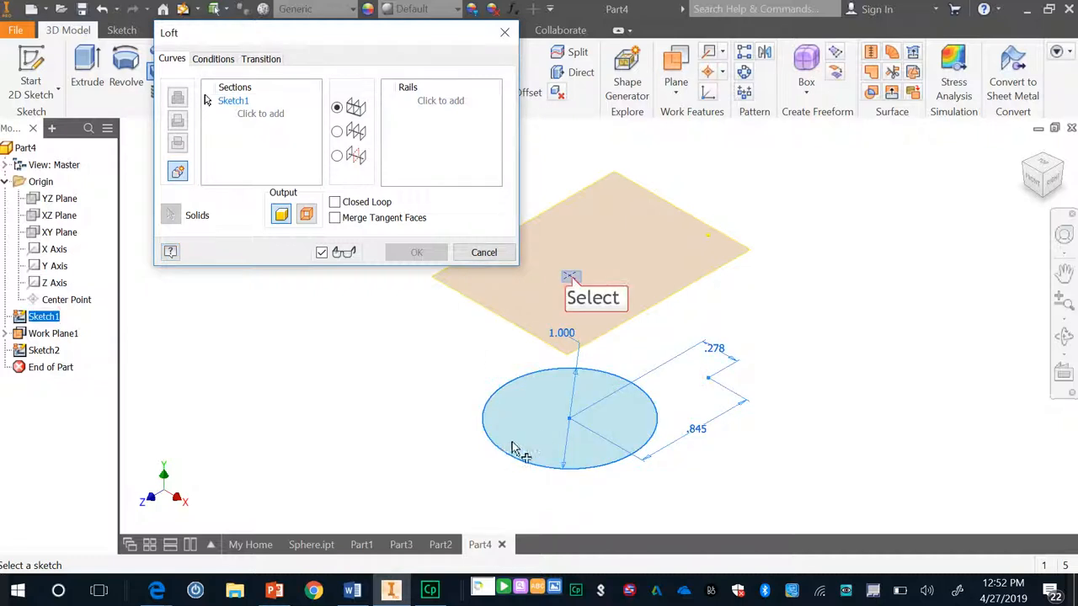
pyautogui.click(570, 277)
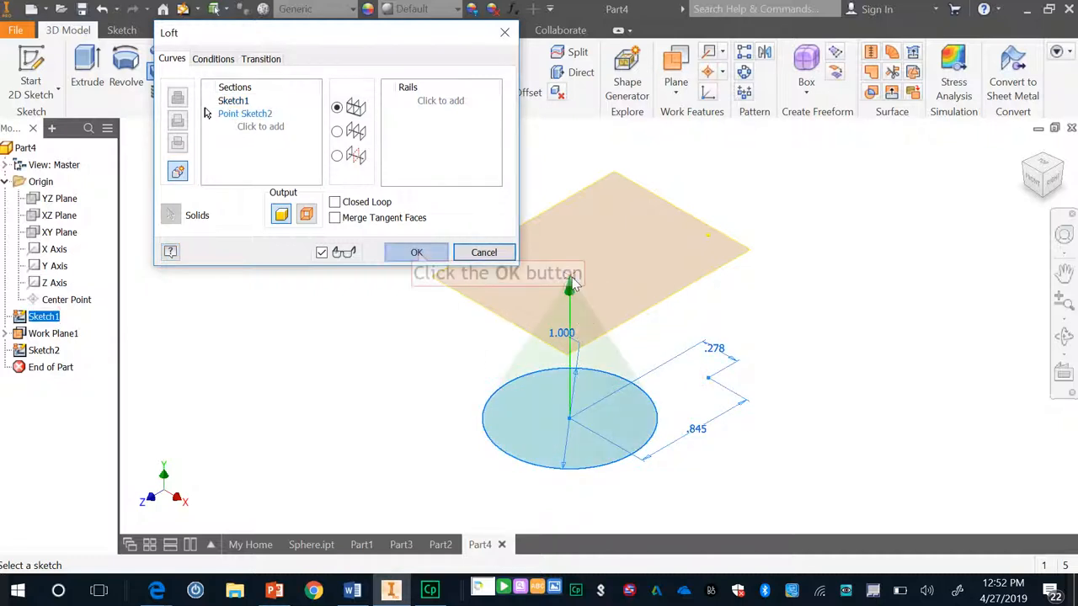
pyautogui.click(417, 252)
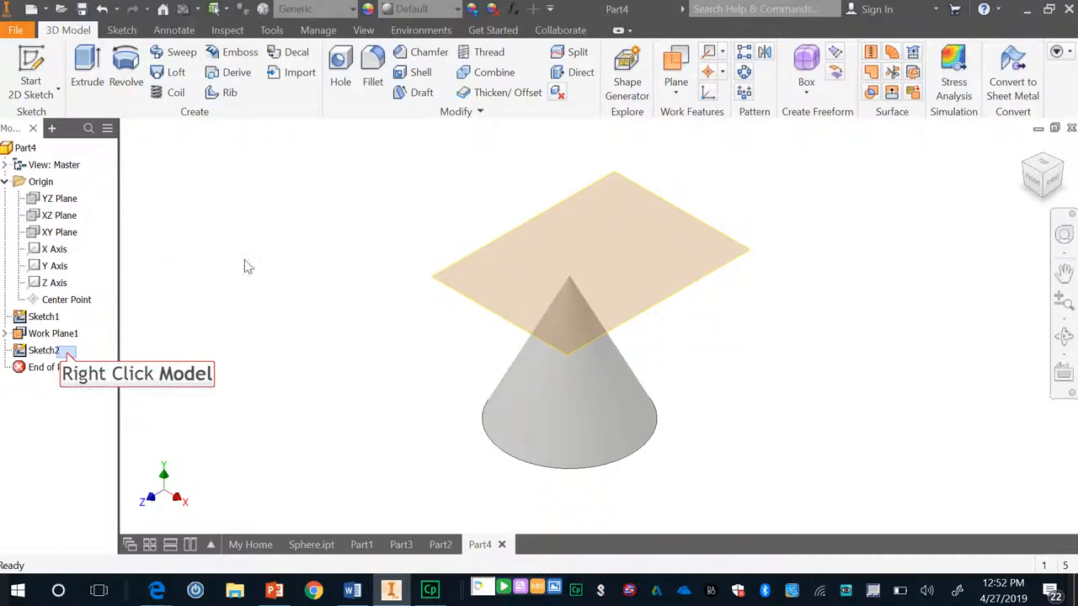
pyautogui.rightClick(70, 358)
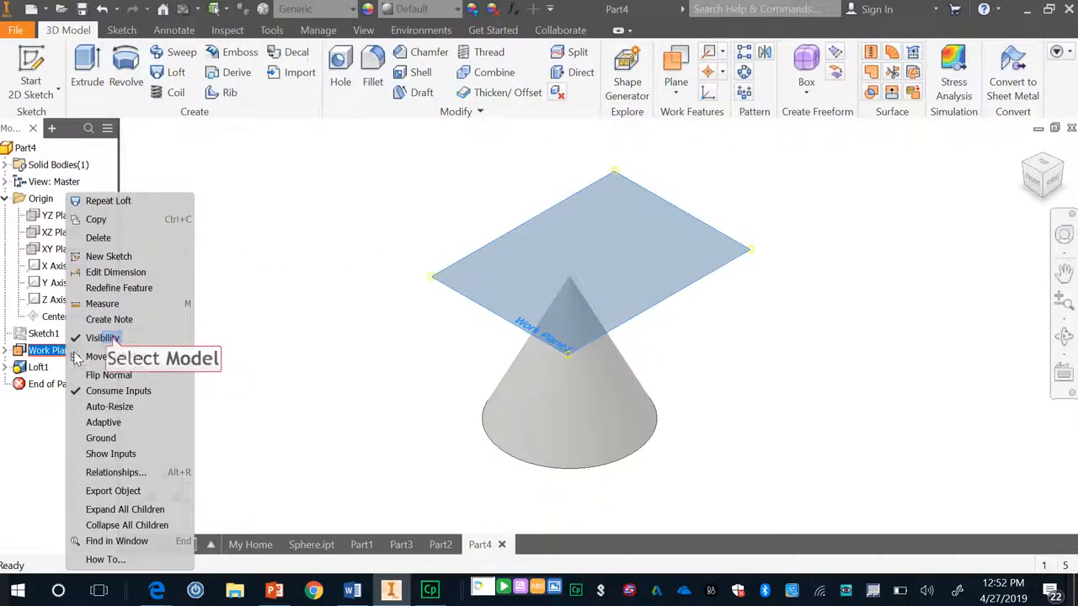
pyautogui.click(103, 337)
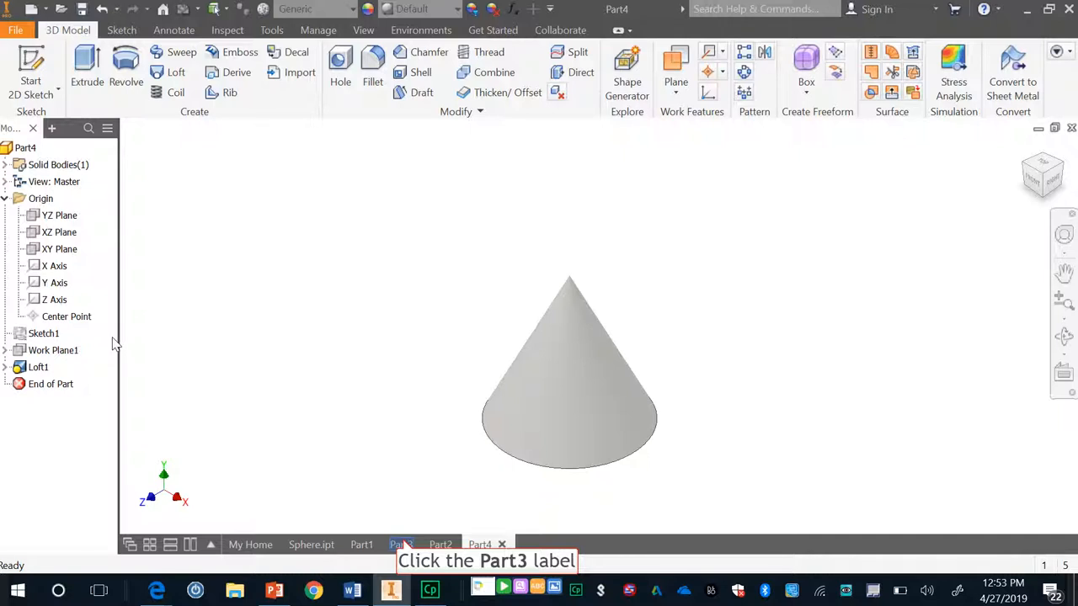
# In Part3, finish the circle sketch and create a work plane offset 1.5 in from the YZ plane
pyautogui.click(402, 545)
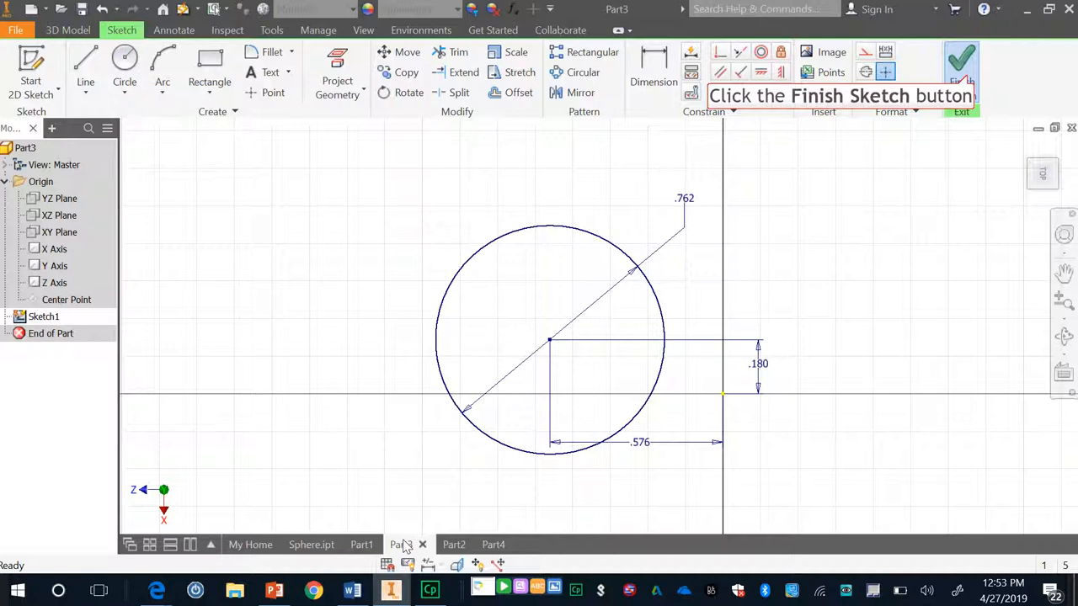
pyautogui.click(961, 75)
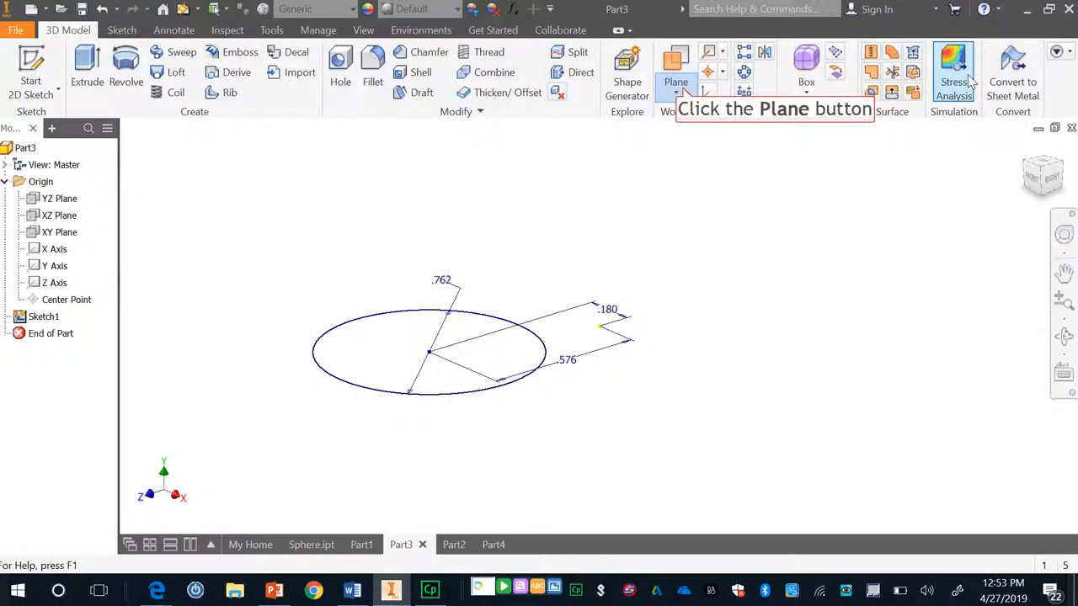
pyautogui.click(684, 92)
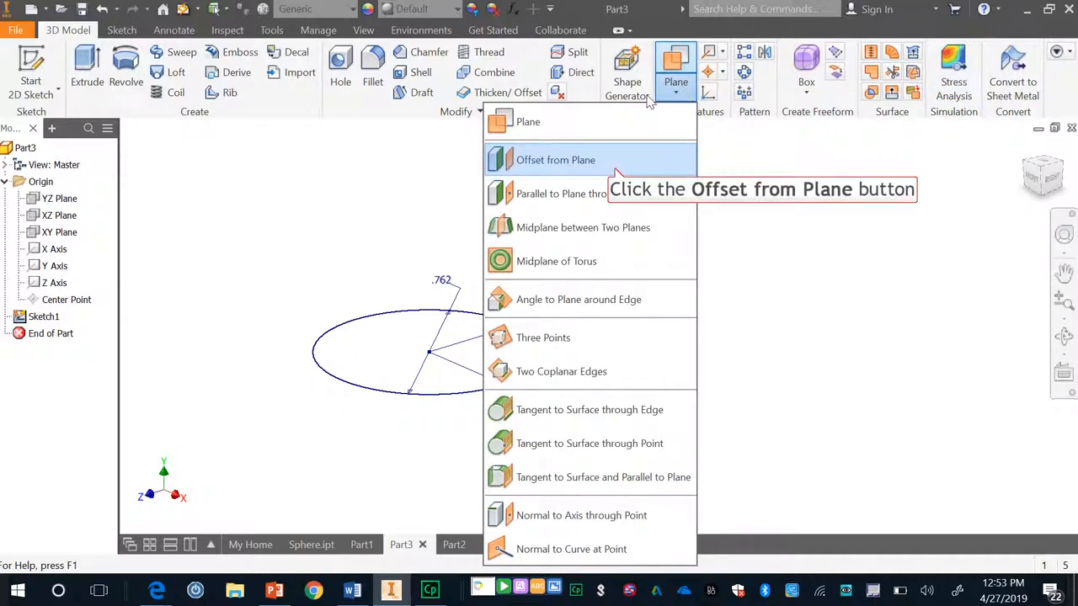
pyautogui.click(615, 174)
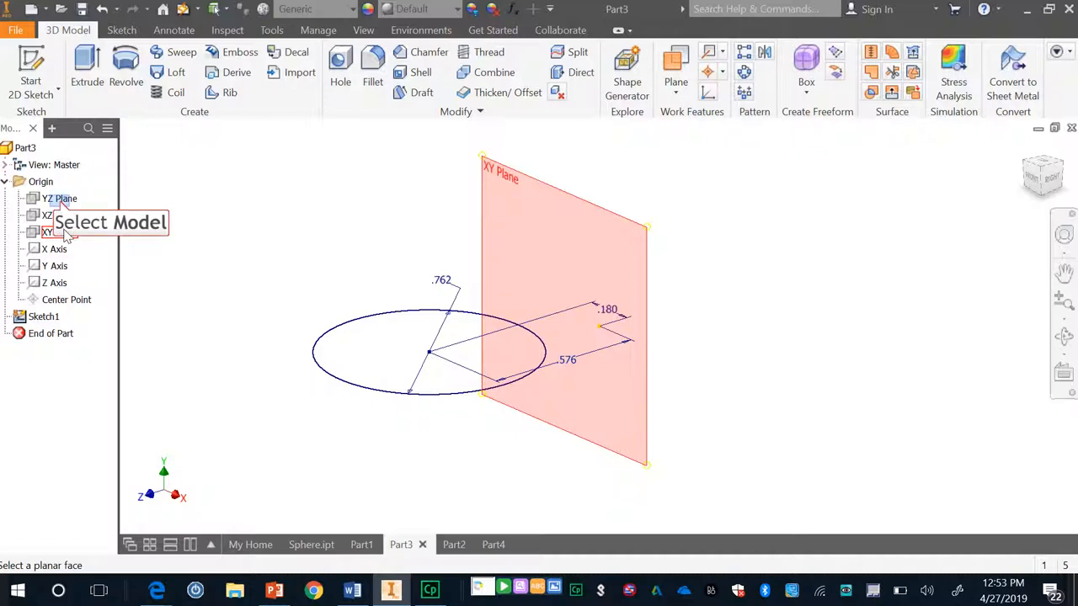
pyautogui.click(61, 200)
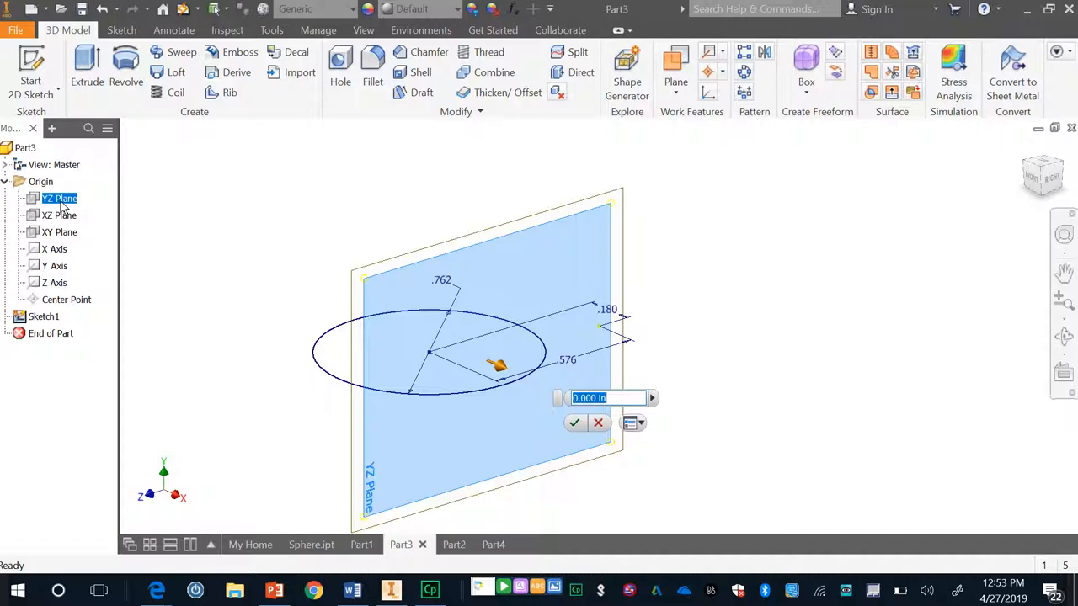
pyautogui.write('1.5')
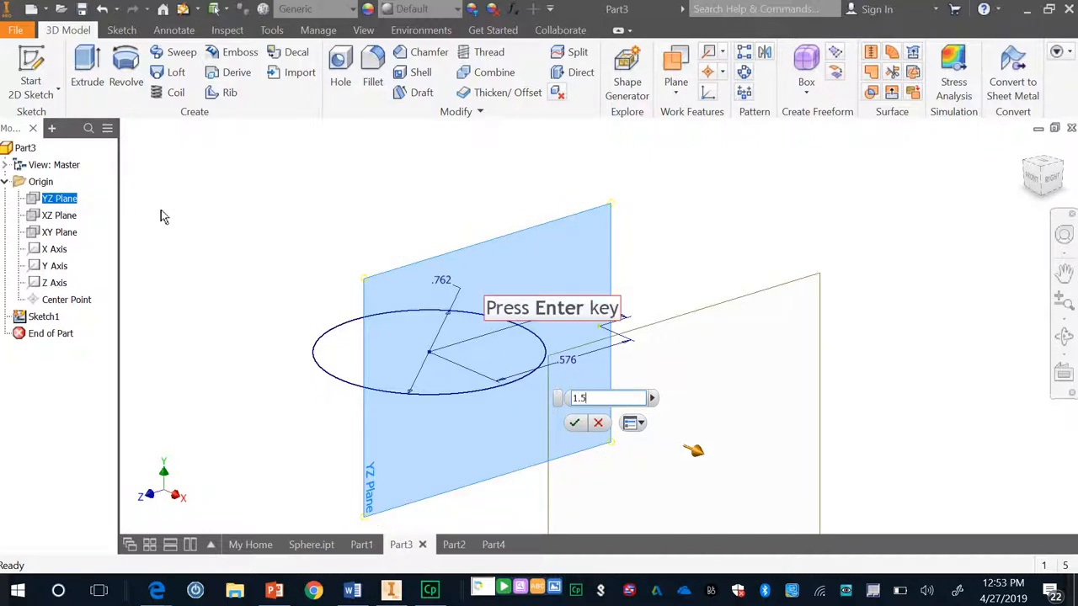
pyautogui.press('Return')
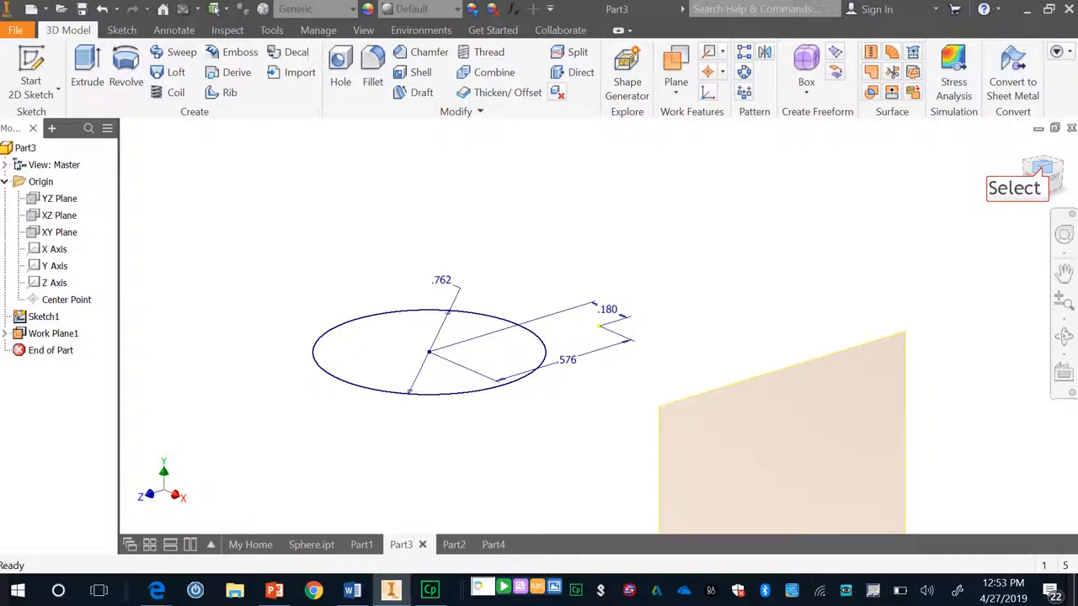
# Start a sketch on the offset work plane and place a point about 0.3 in horizontally from and 0.85 in above the origin
pyautogui.click(1041, 168)
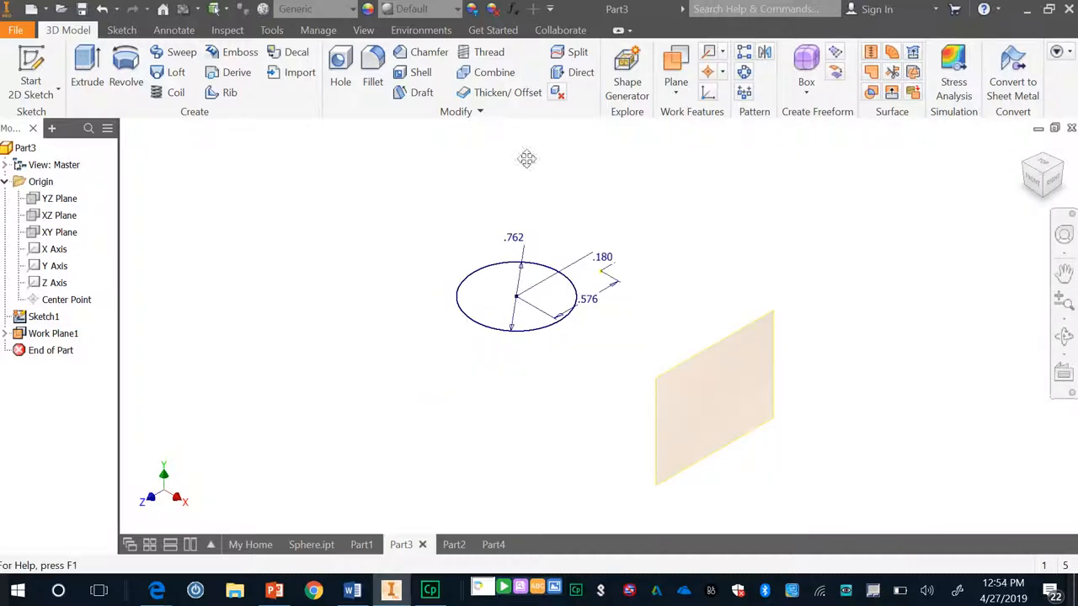
pyautogui.click(31, 69)
pyautogui.click(660, 433)
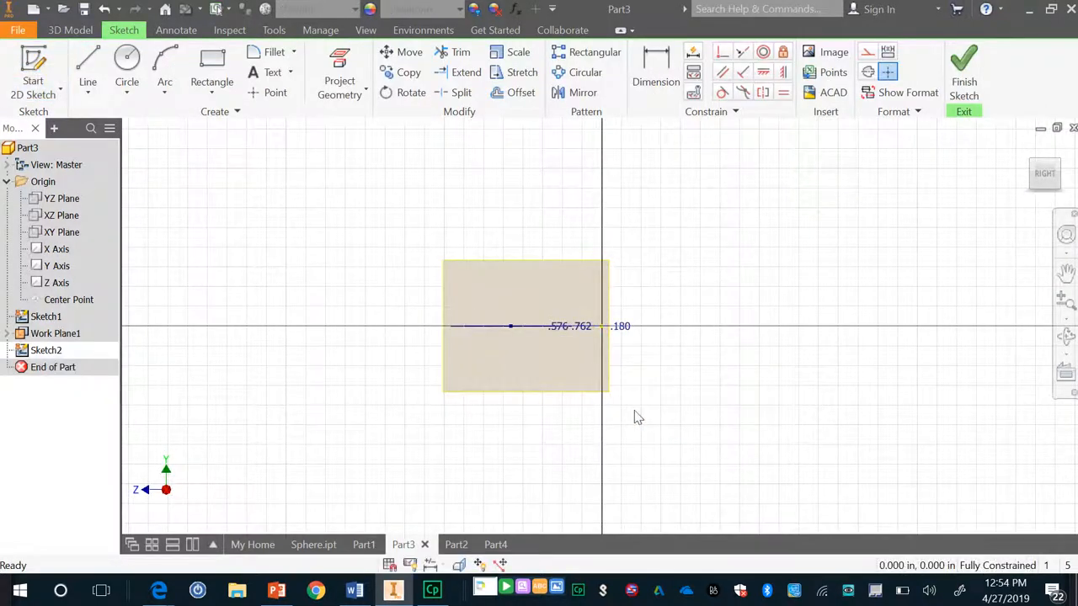
pyautogui.click(263, 96)
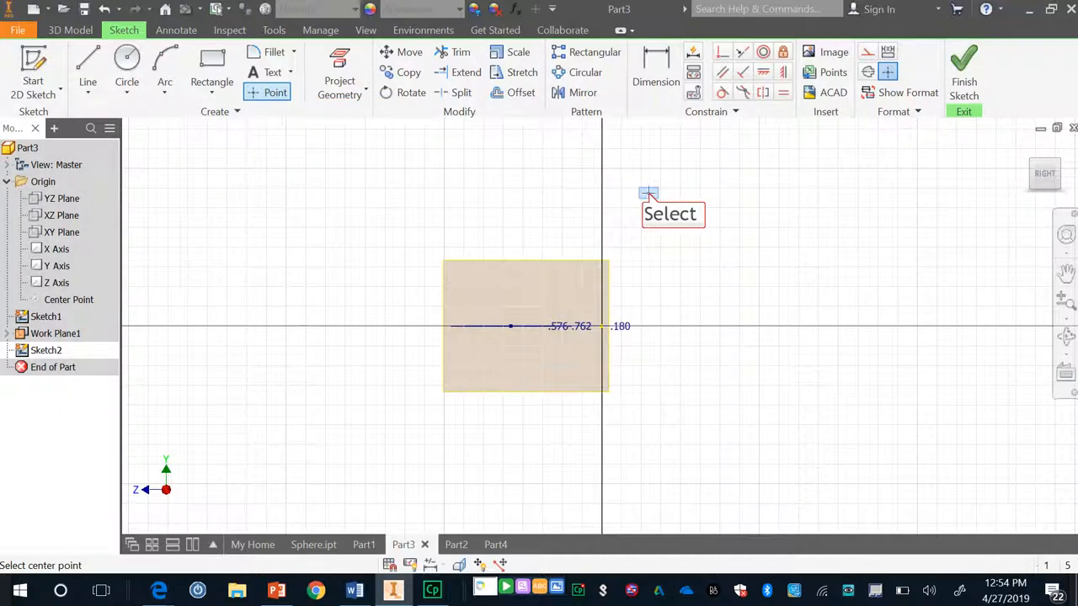
pyautogui.click(649, 193)
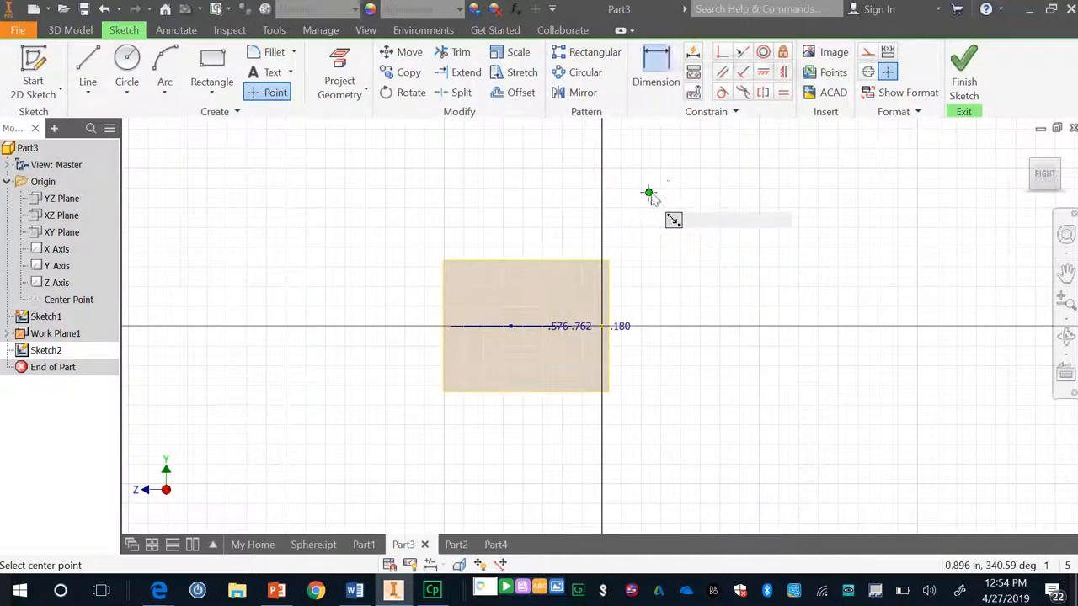
# Dimension the point horizontally and vertically from the origin, accepting the drawn distances, and finish the sketch
pyautogui.click(669, 57)
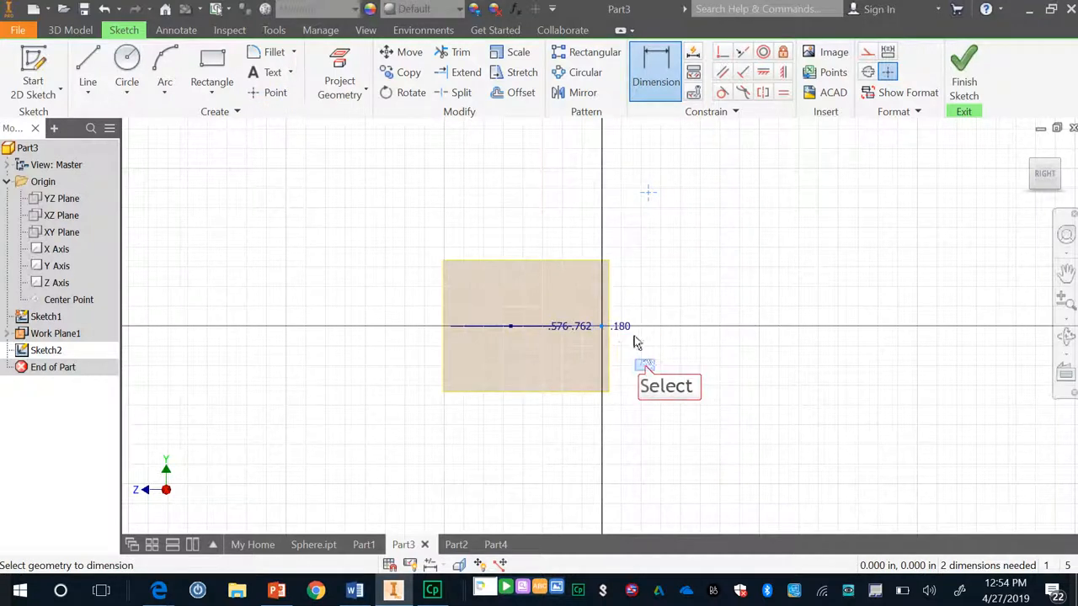
pyautogui.click(645, 365)
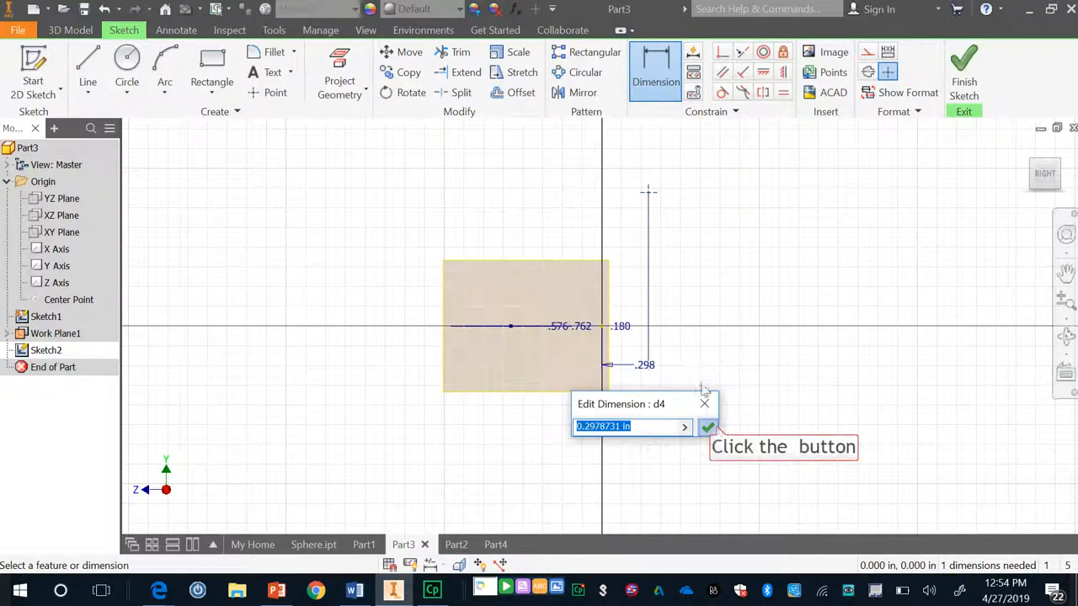
pyautogui.click(707, 426)
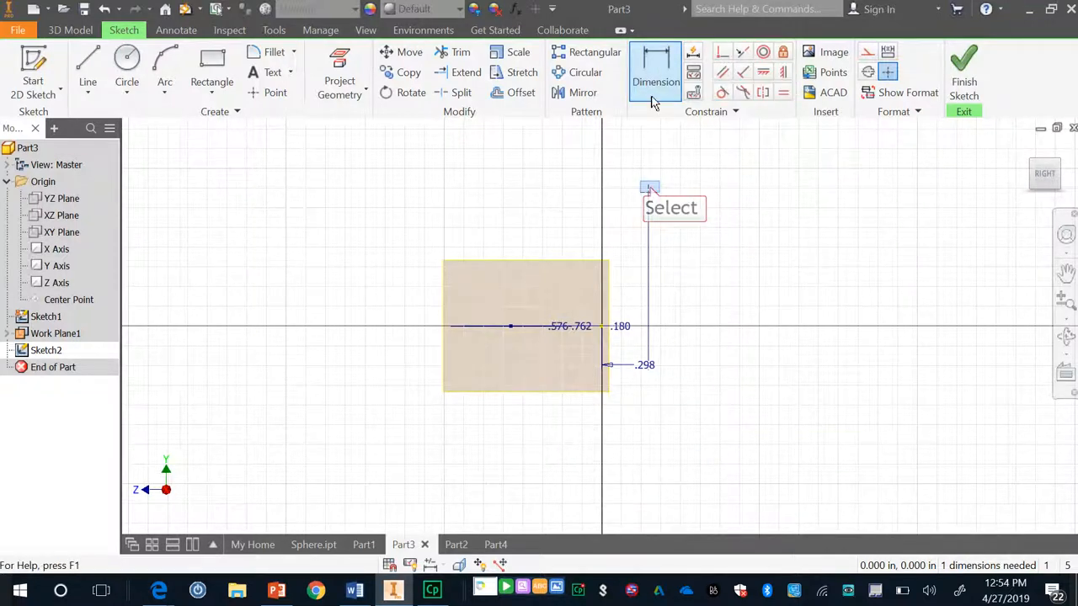
pyautogui.click(653, 88)
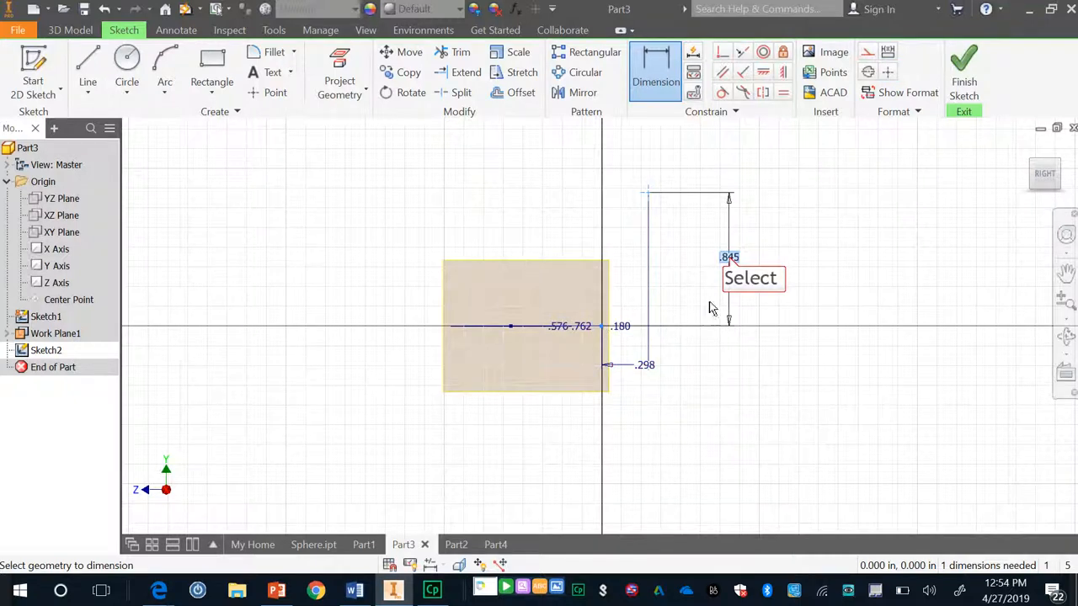
pyautogui.doubleClick(729, 258)
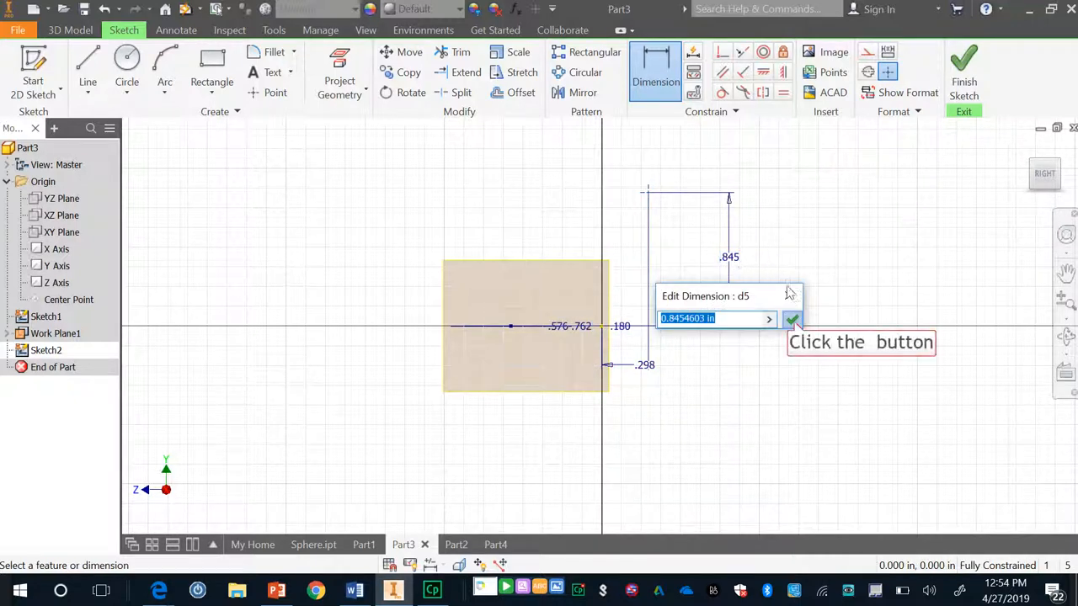
pyautogui.click(792, 320)
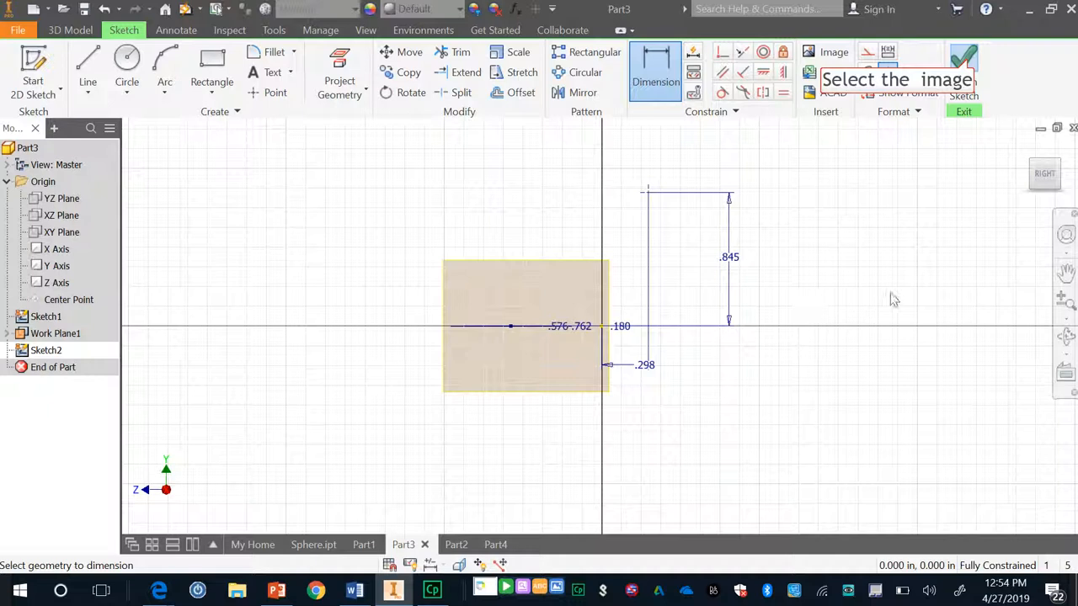
pyautogui.click(966, 65)
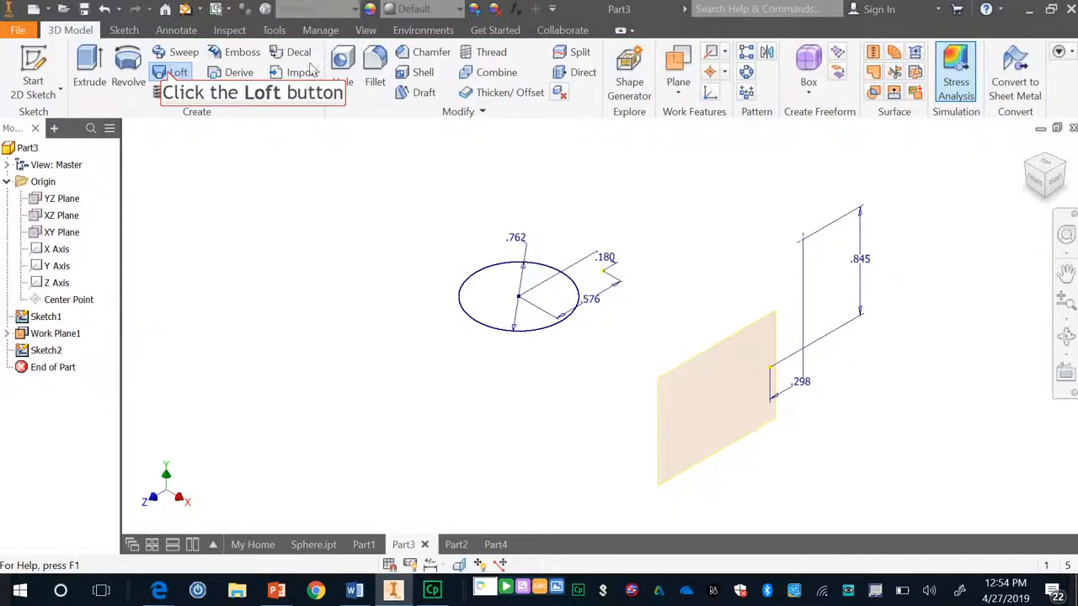
# Loft a solid from Part3's circle to the point sketched on the YZ-offset plane
pyautogui.click(172, 74)
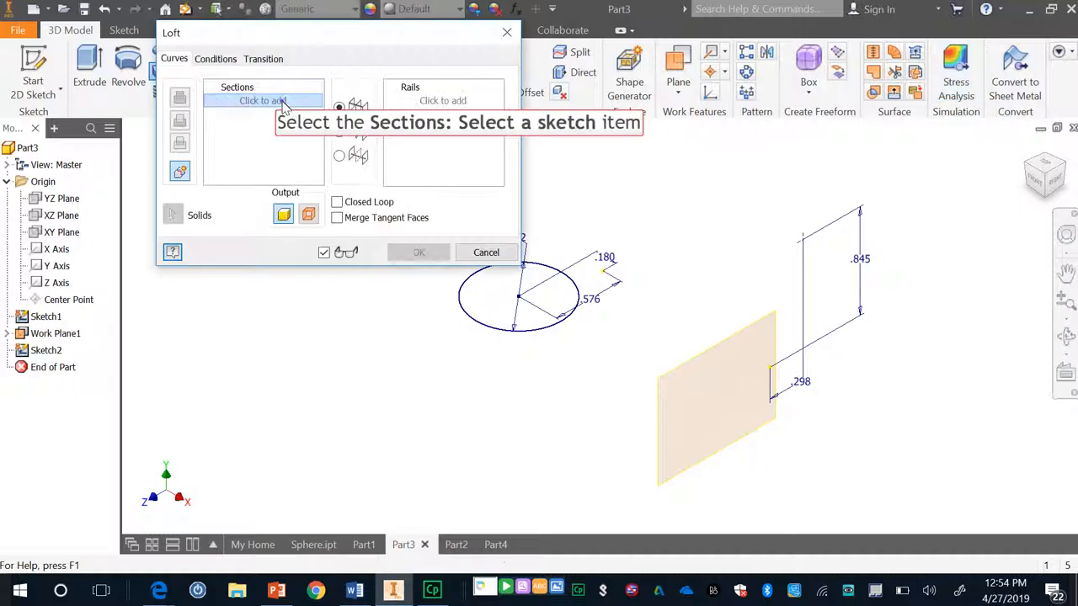
pyautogui.click(470, 320)
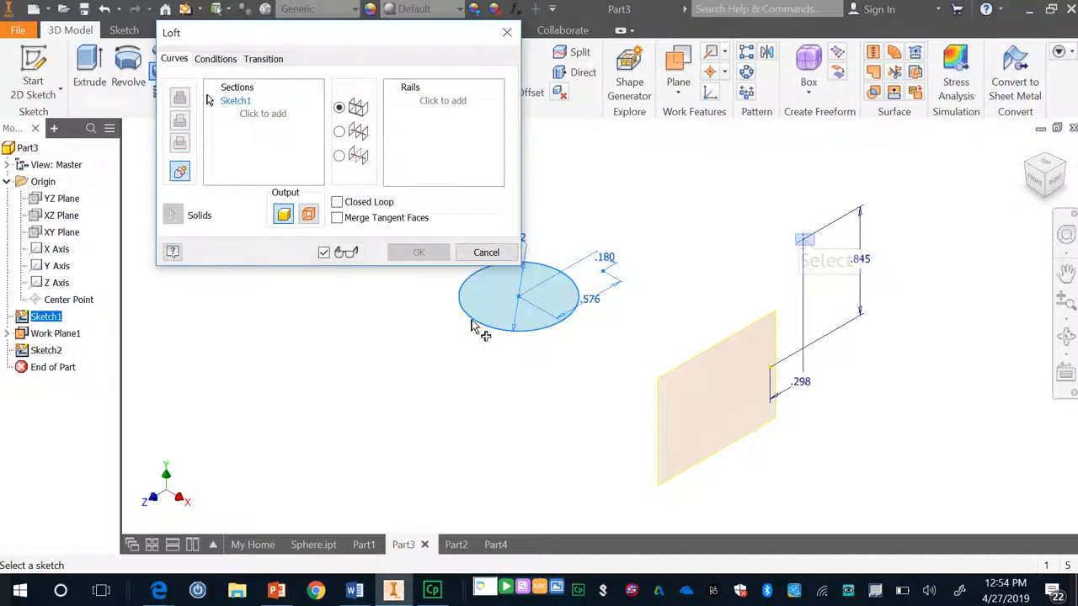
pyautogui.click(806, 243)
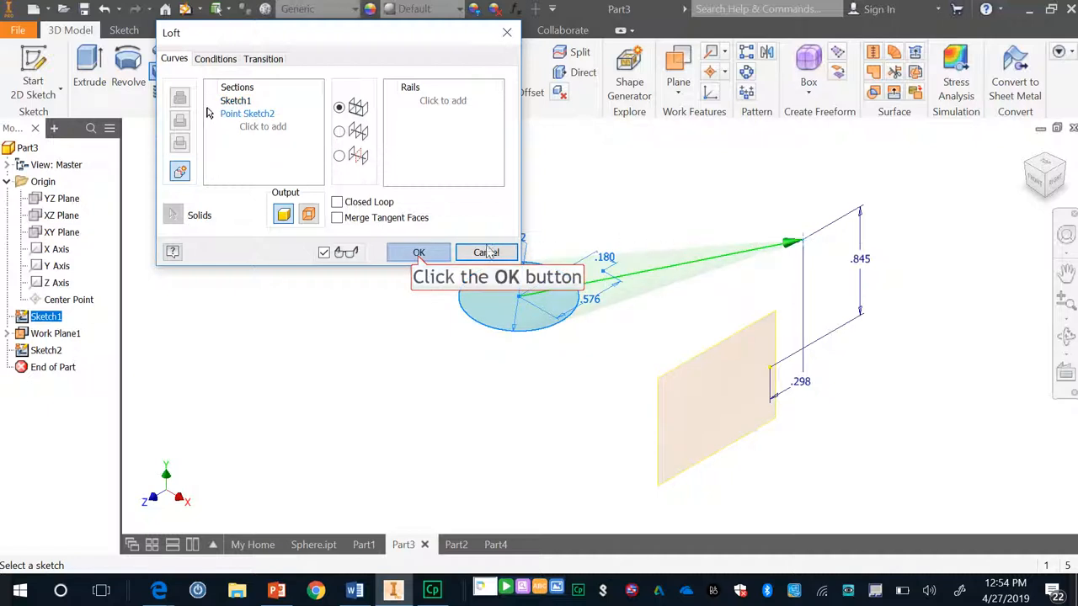
pyautogui.click(418, 253)
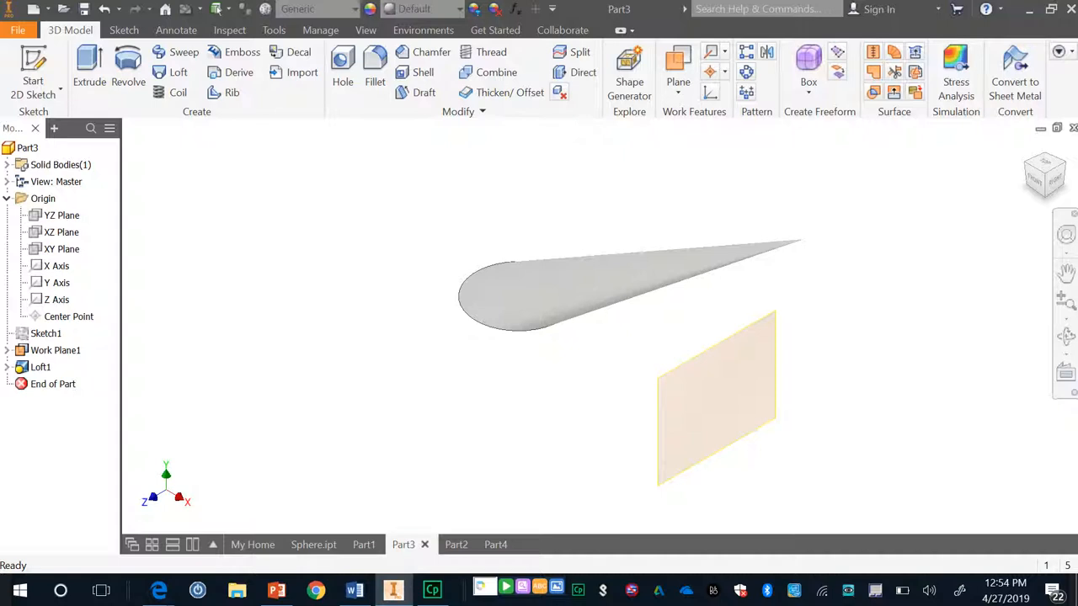
pyautogui.keyDown('shift'); pyautogui.moveTo(642, 253); pyautogui.dragTo(358, 232, button='middle'); pyautogui.keyUp('shift')
pyautogui.moveTo(1052, 174); pyautogui.dragTo(1050, 173)
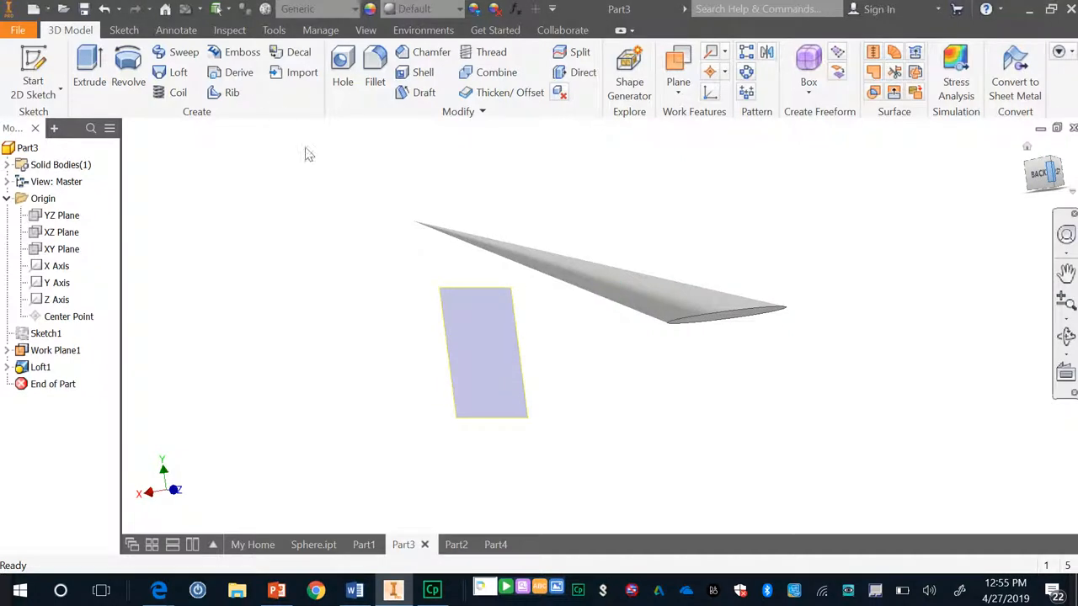